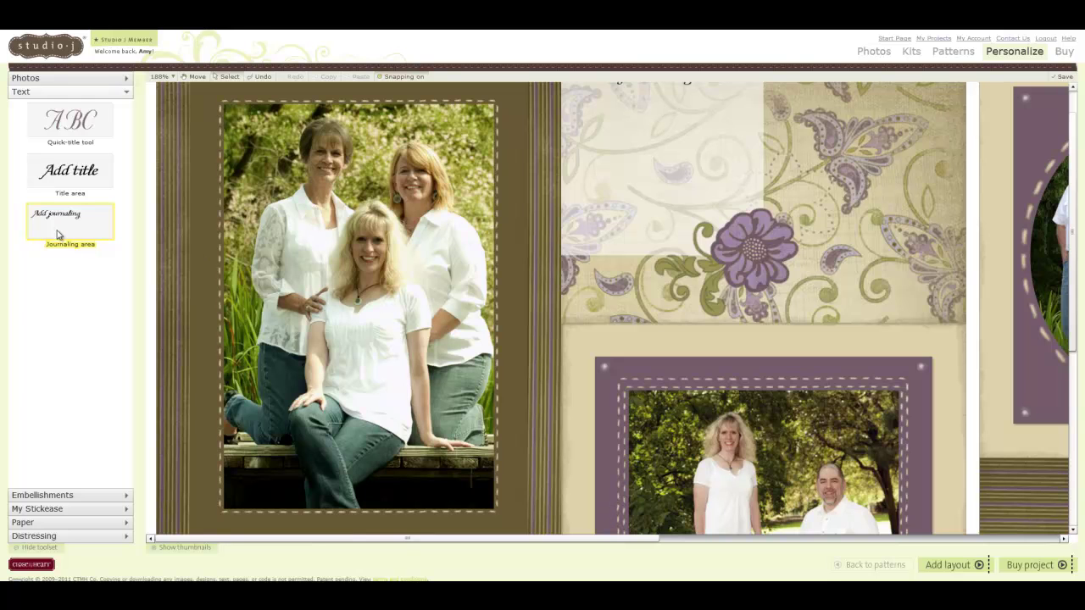
Add a journaling area over the three-women portrait and resize it to cover the whole photo
drag(71, 219, 389, 170)
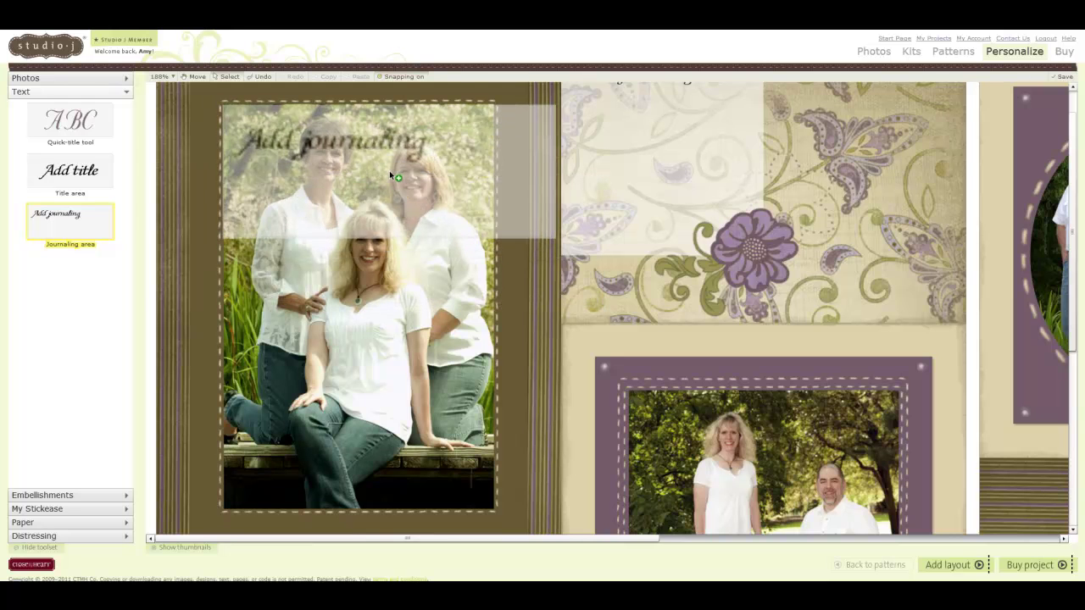
drag(561, 244, 495, 511)
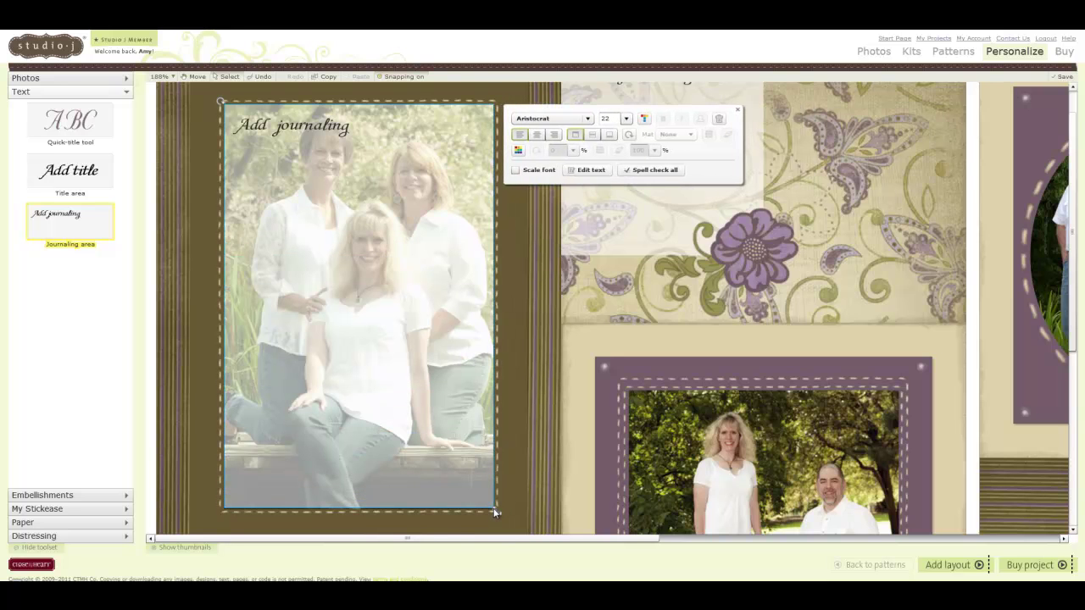
drag(495, 513, 494, 511)
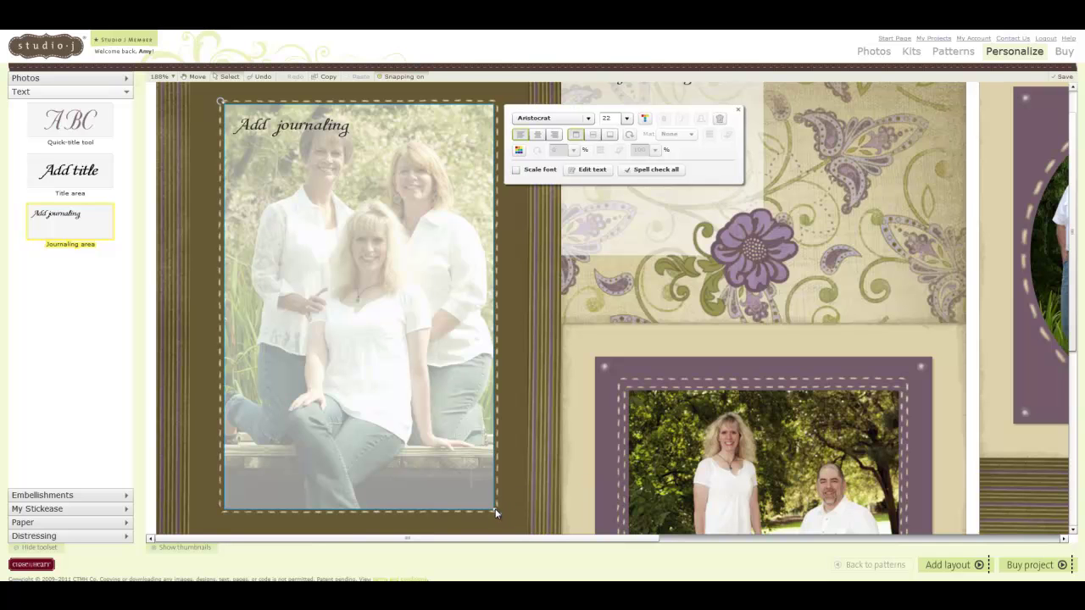
Clear the placeholder text from the journaling area over the portrait
click(589, 172)
key(BackSpace)
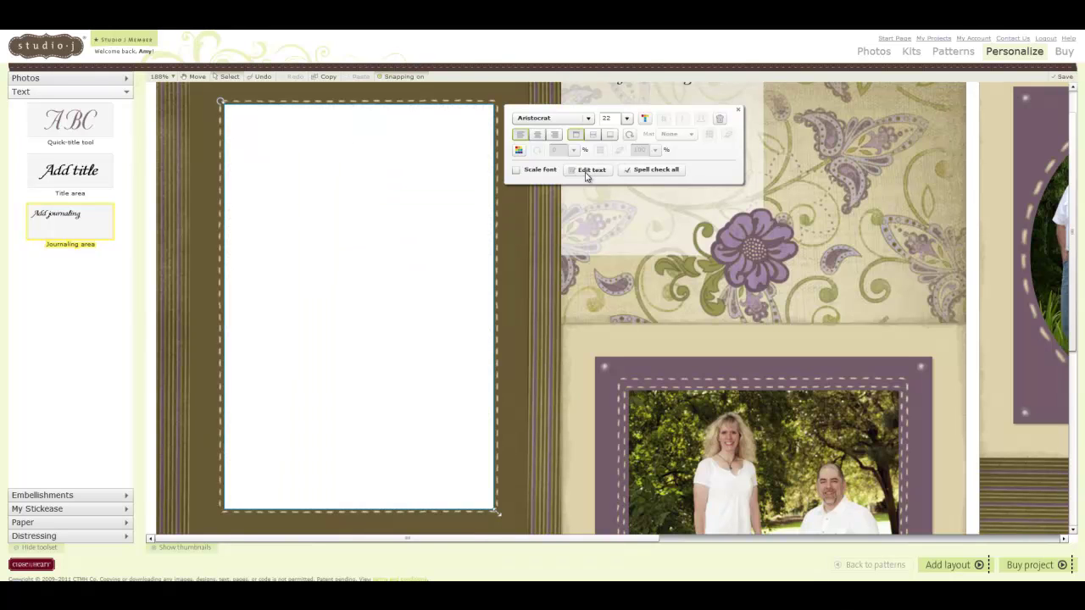
click(976, 279)
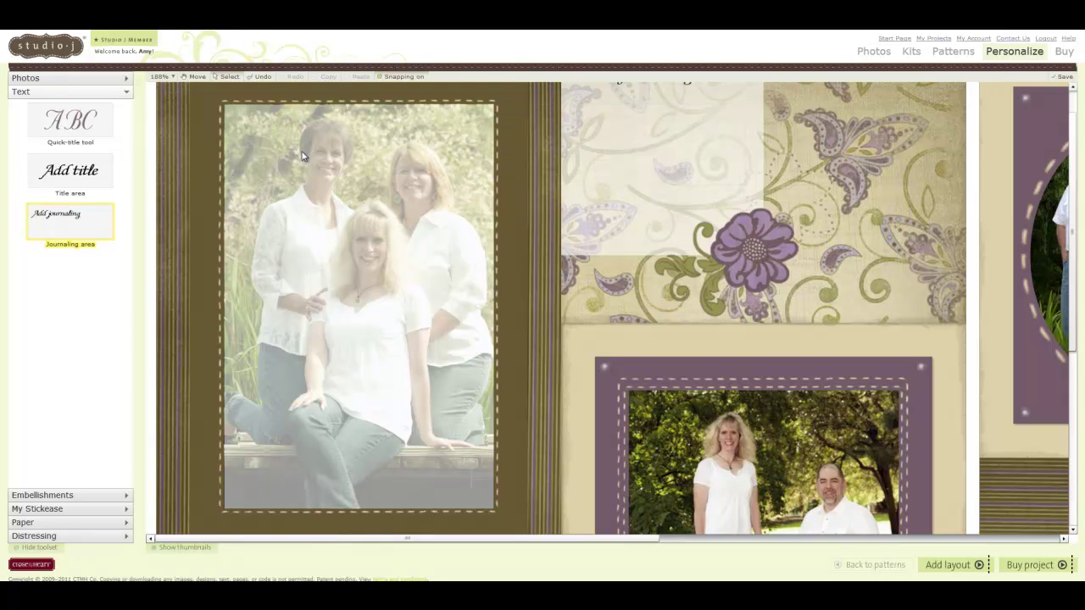
click(339, 159)
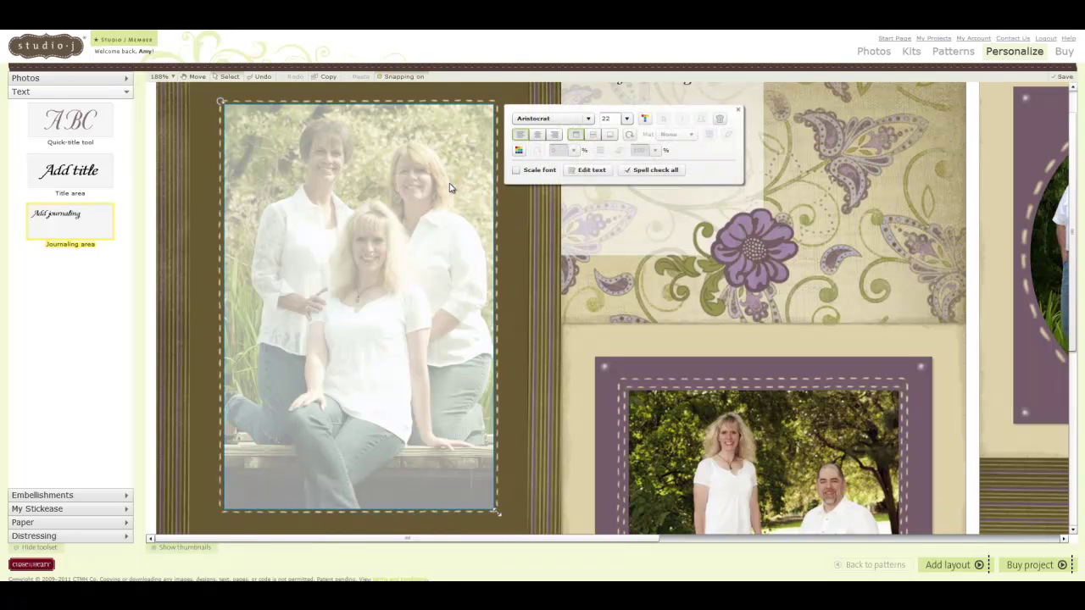
click(975, 275)
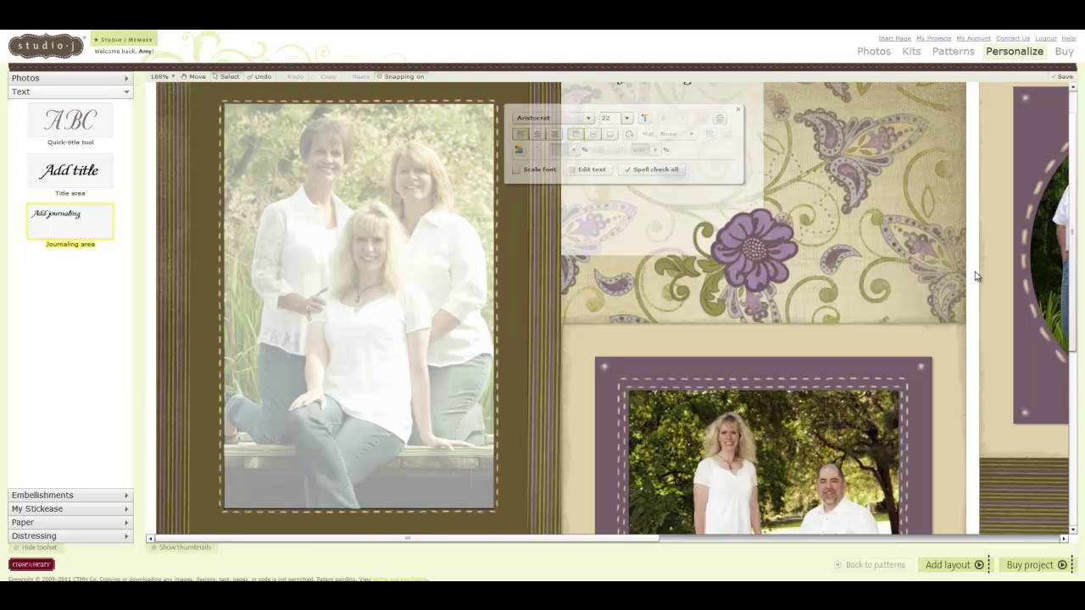
click(497, 515)
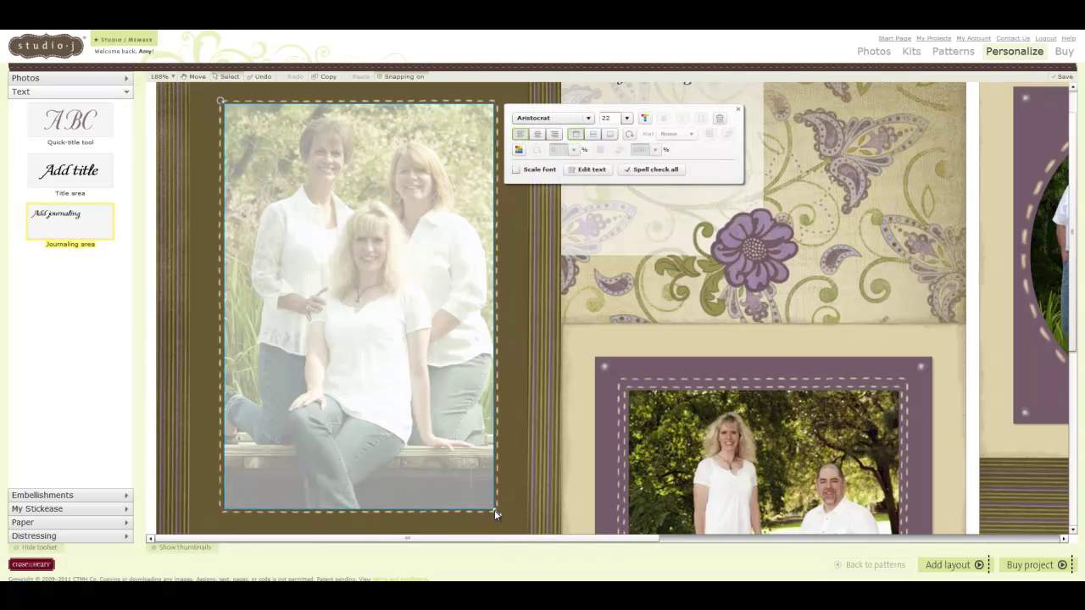
click(975, 318)
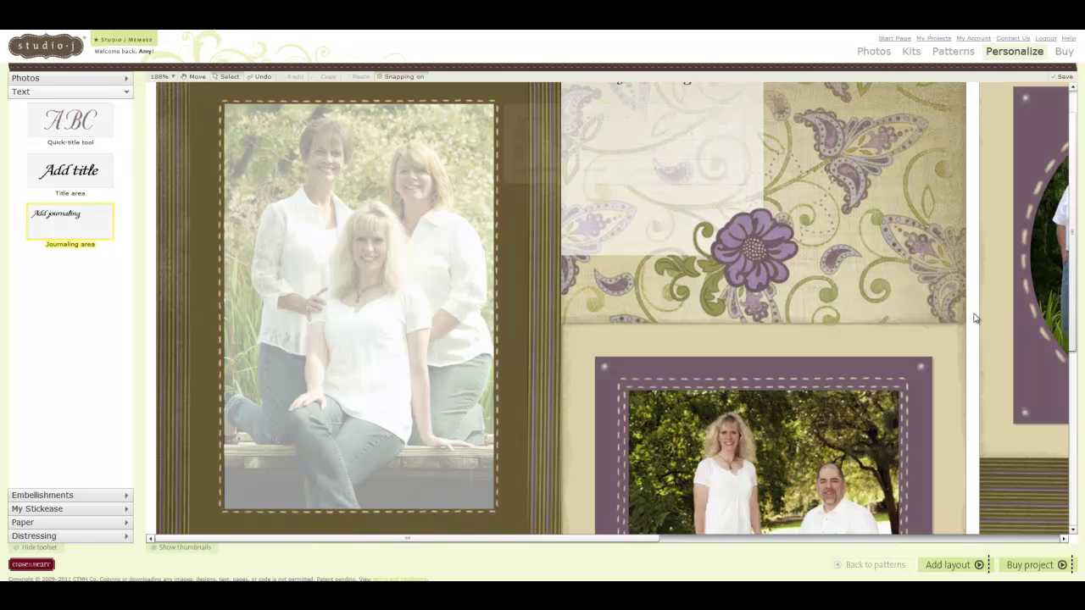
click(346, 414)
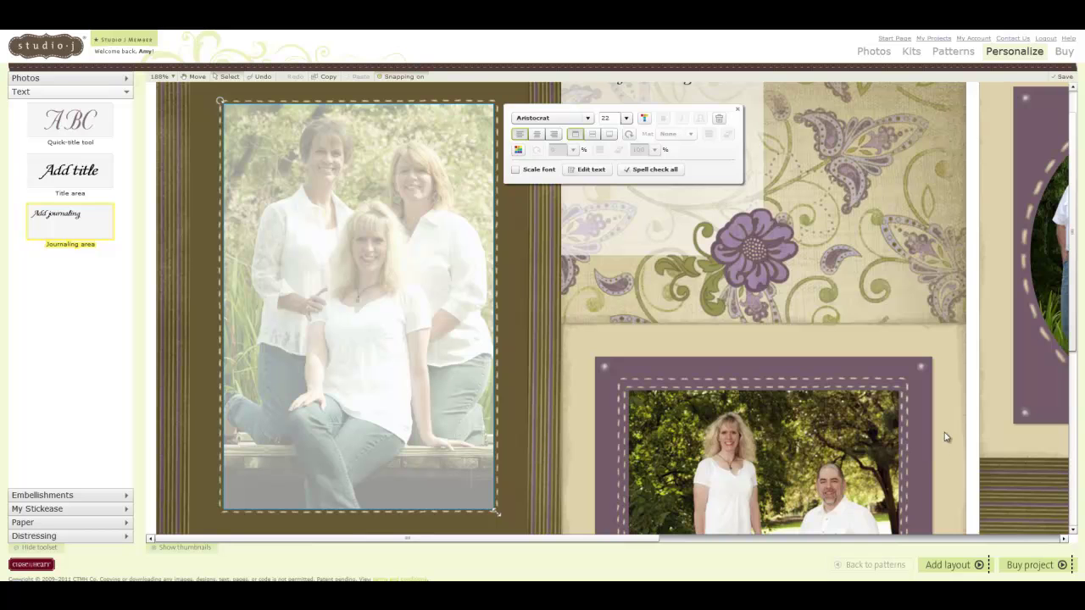
click(975, 405)
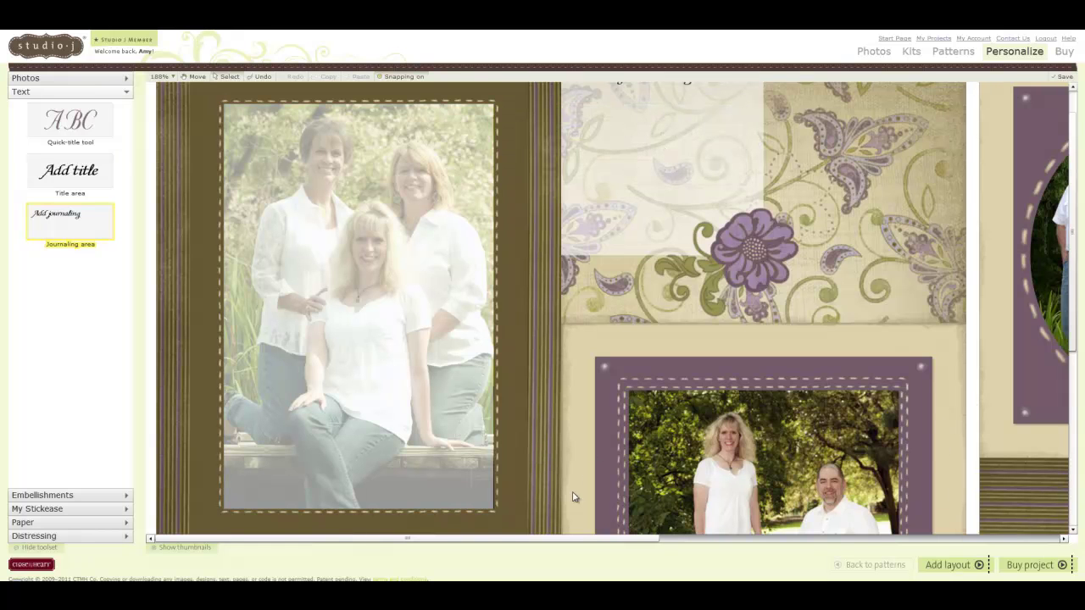
click(493, 511)
drag(494, 510, 496, 513)
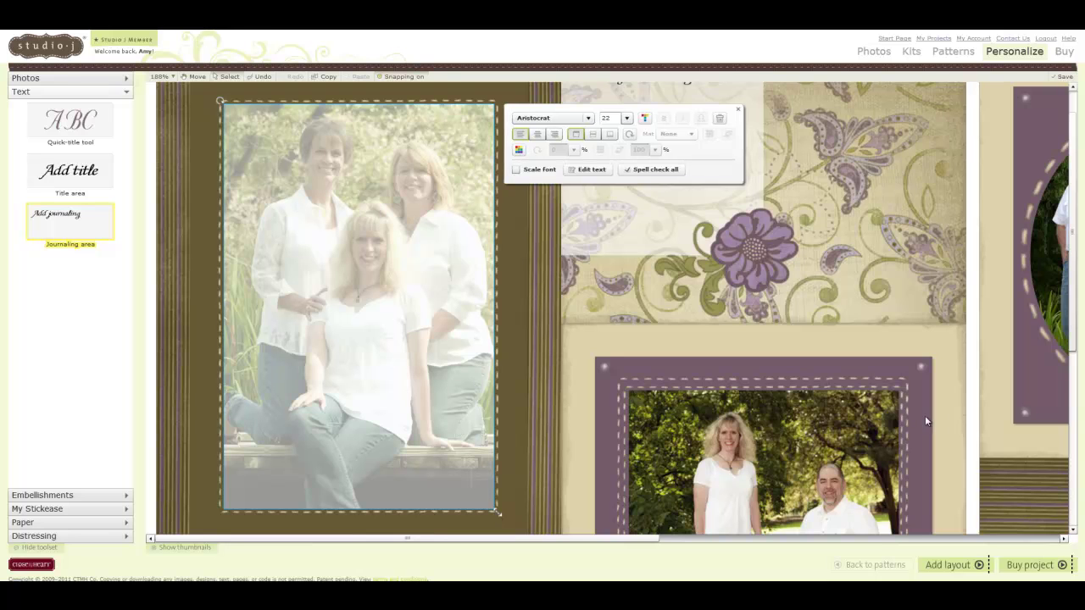
click(978, 416)
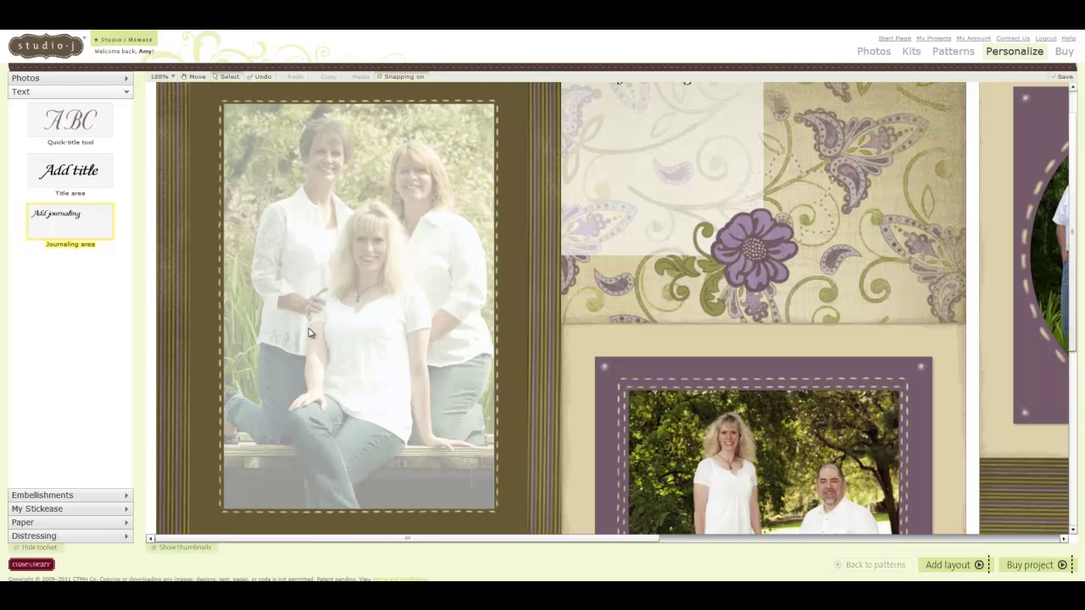
Fill the empty journaling area over the portrait with the purple diamond-patterned paper
click(34, 524)
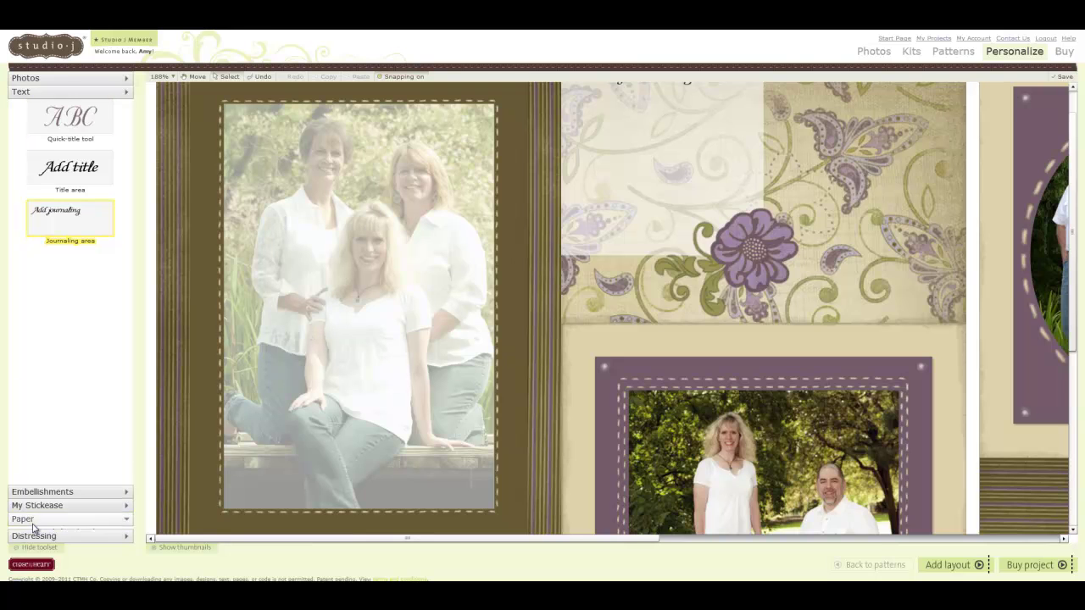
drag(35, 364, 337, 263)
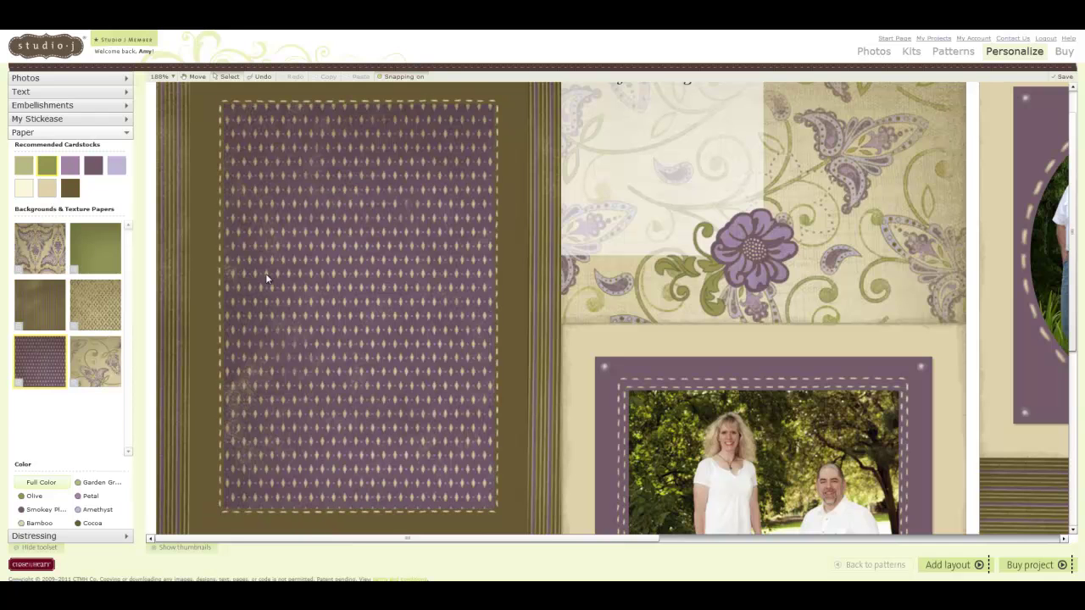
Set the journaling area's background color to None so that it is fully transparent over the portrait
click(381, 265)
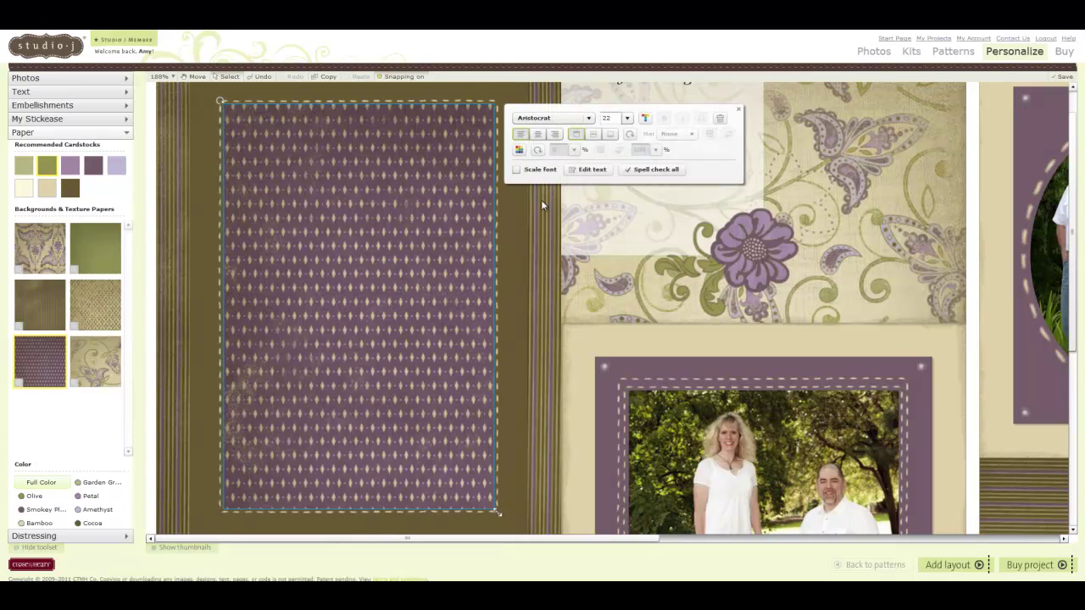
click(519, 150)
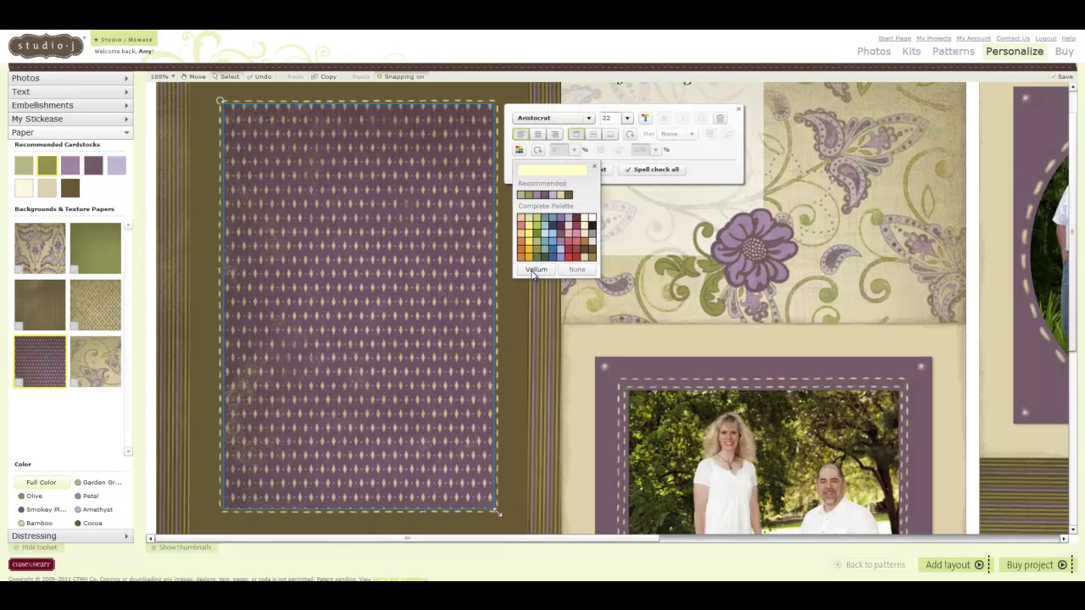
click(576, 270)
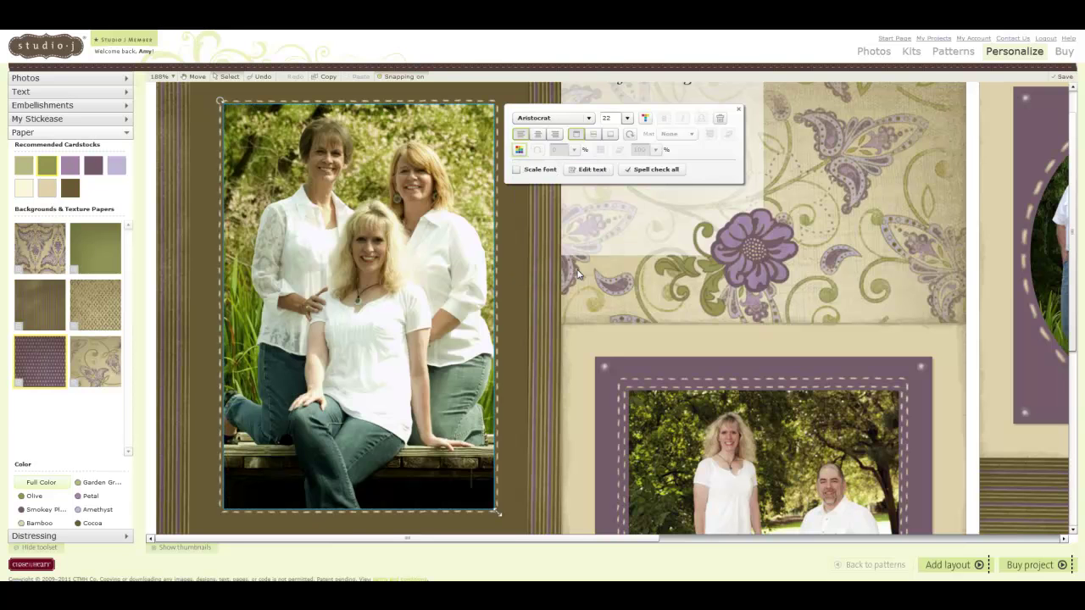
click(739, 110)
click(971, 236)
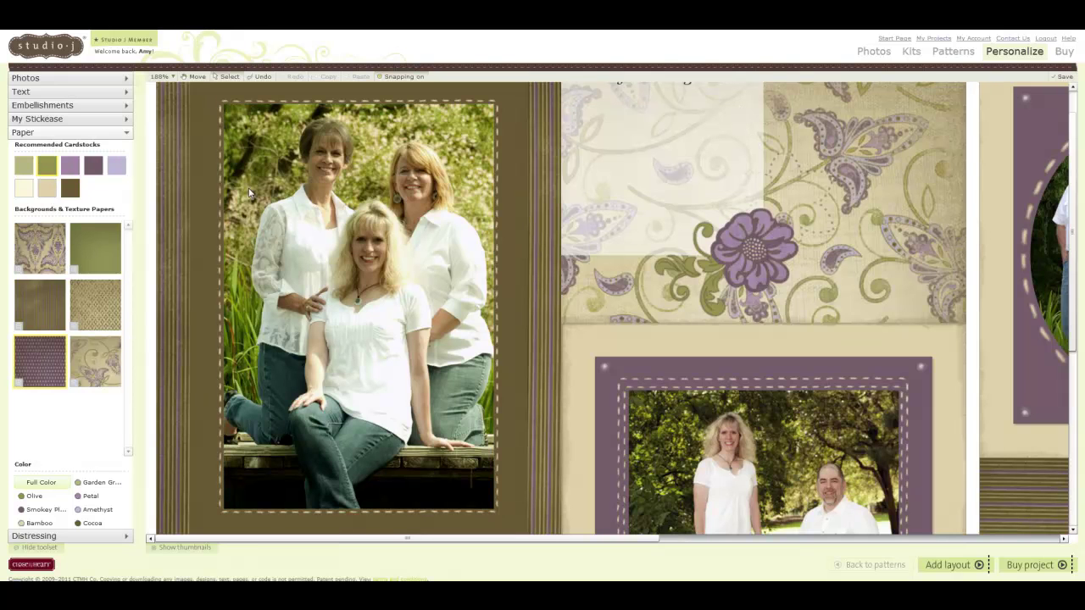
Apply Cocoa edge distressing to the transparent journaling area over the portrait and set its intensity to 100%
click(42, 538)
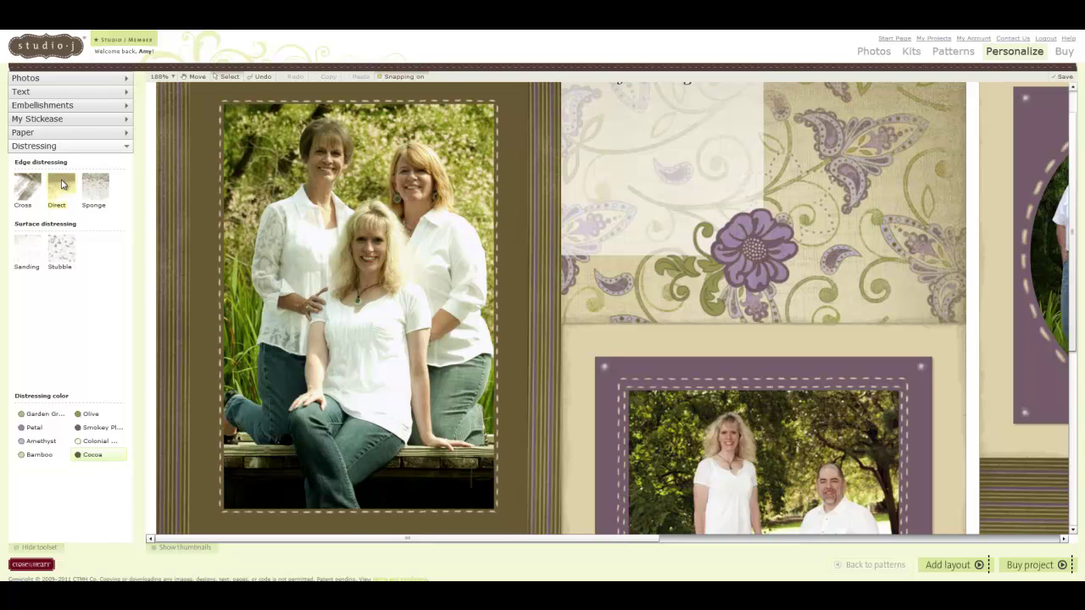
drag(61, 185, 692, 435)
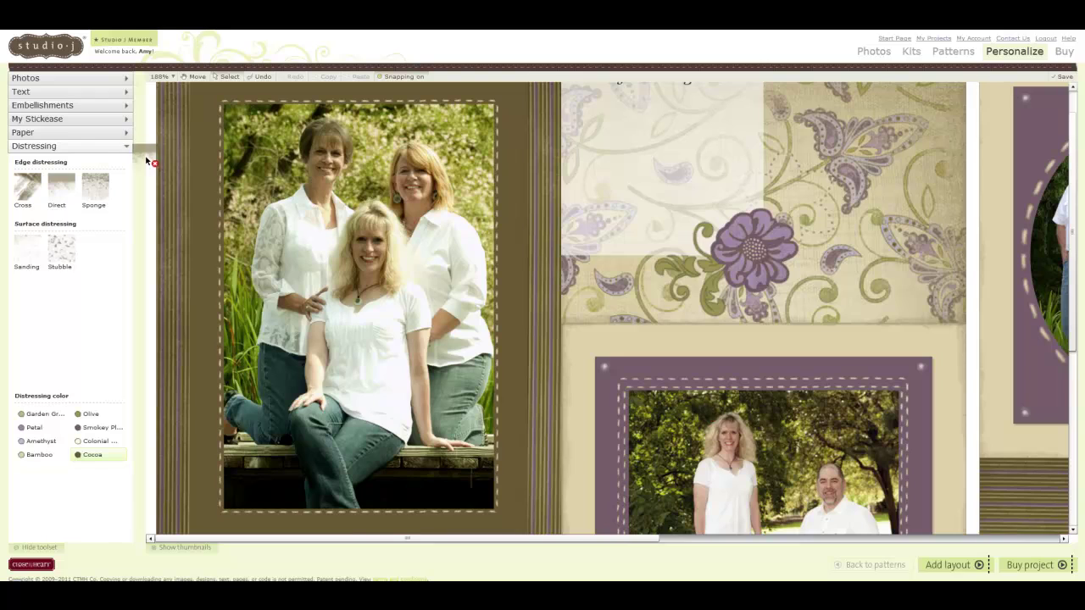
drag(149, 161, 371, 183)
click(477, 205)
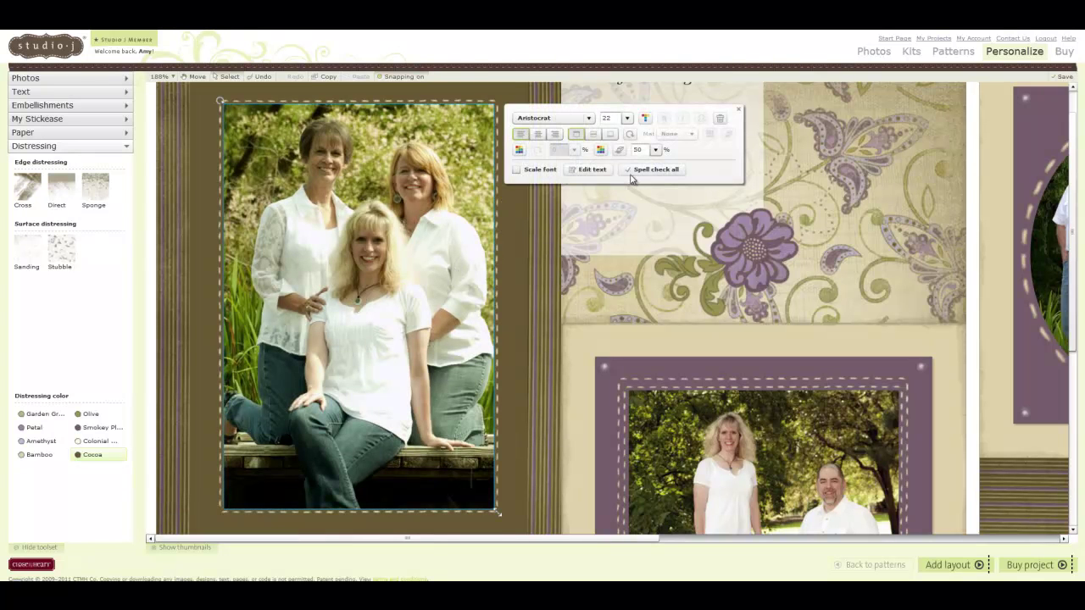
click(656, 150)
drag(670, 164, 666, 133)
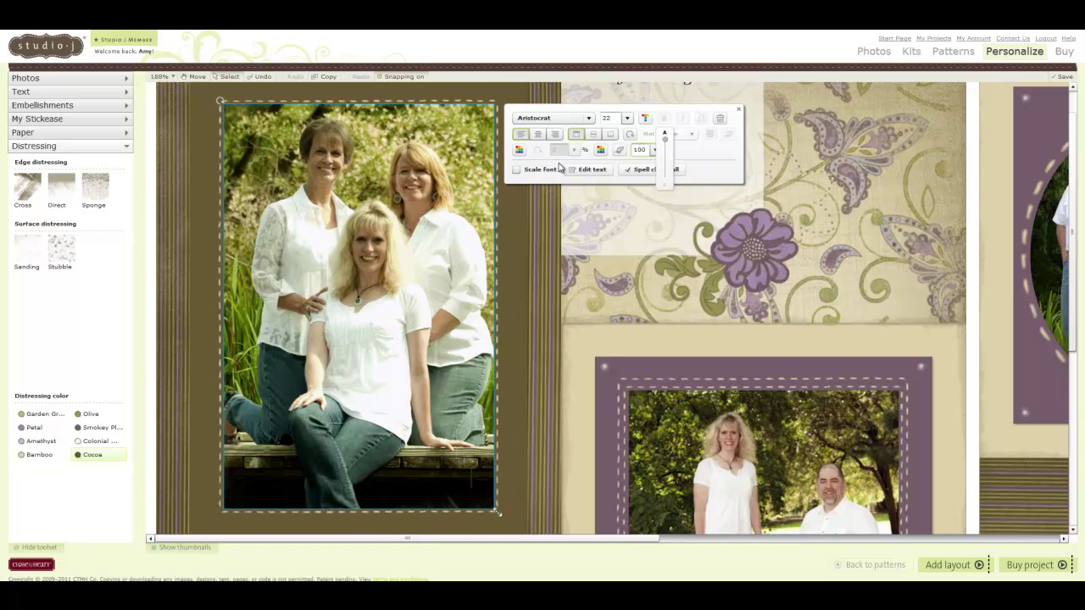
Recolor the journaling area's distressing from the recommended colors with the very light cream swatch
click(174, 78)
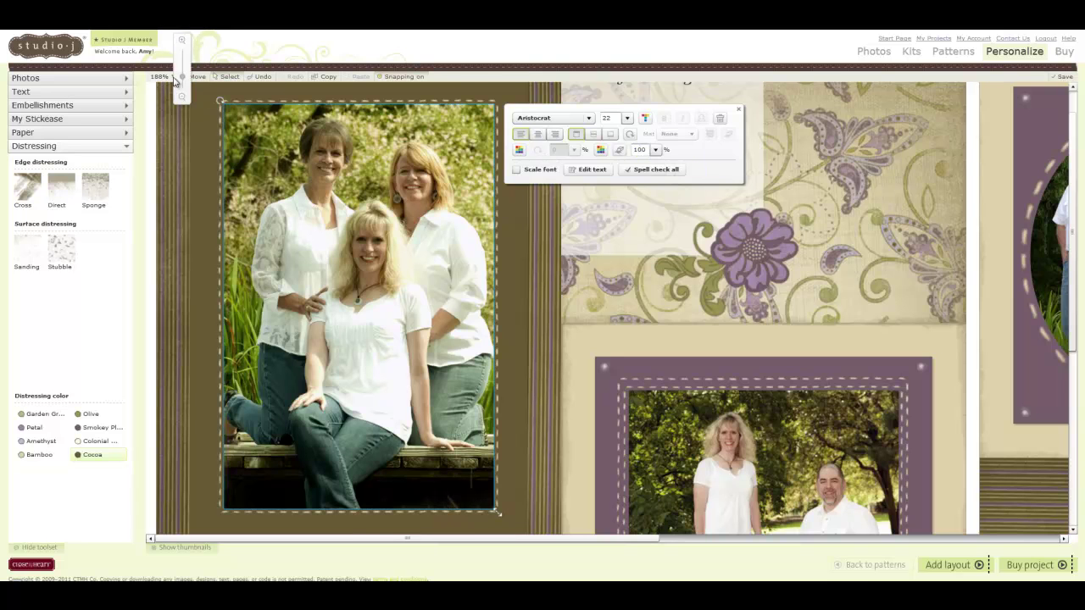
drag(183, 81, 182, 50)
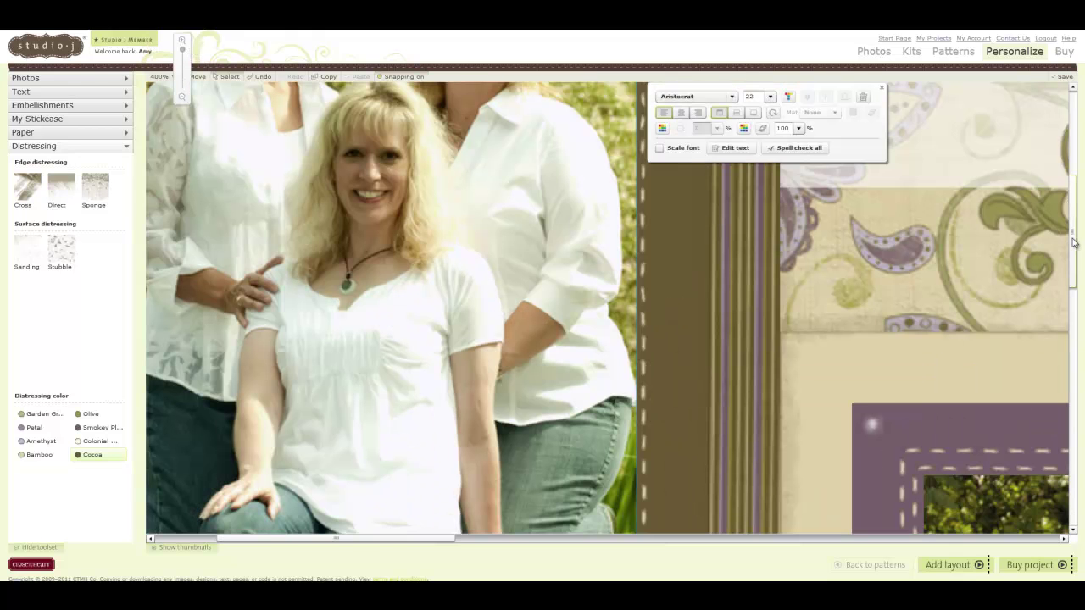
drag(1072, 239, 1060, 356)
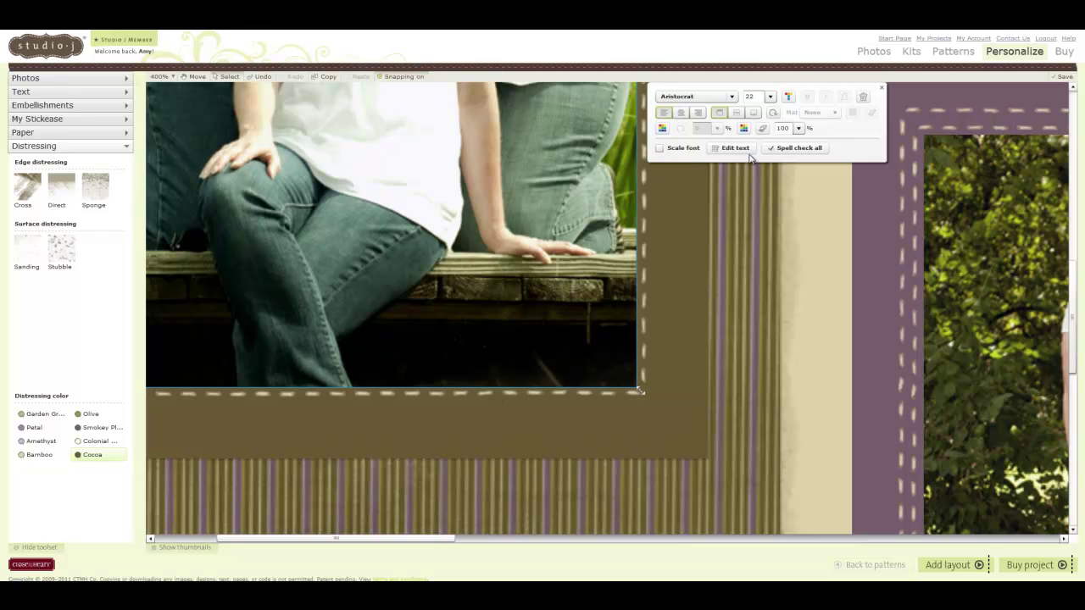
click(744, 128)
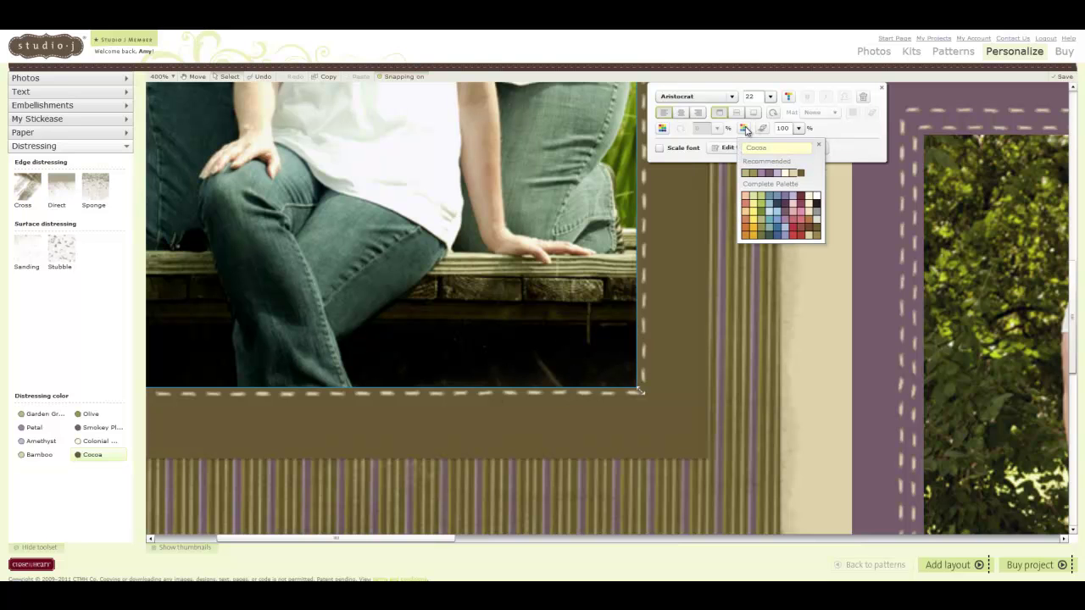
click(786, 174)
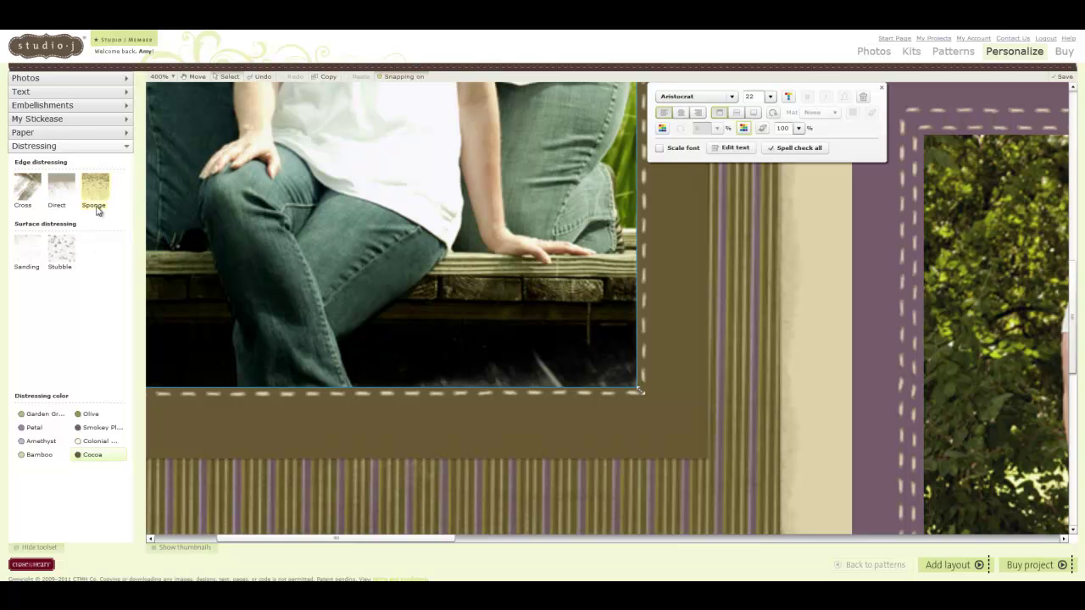
Choose the Colonial distressing color, apply Sponge edge distressing to the journaling area over the portrait, and set its intensity to 100%
click(82, 442)
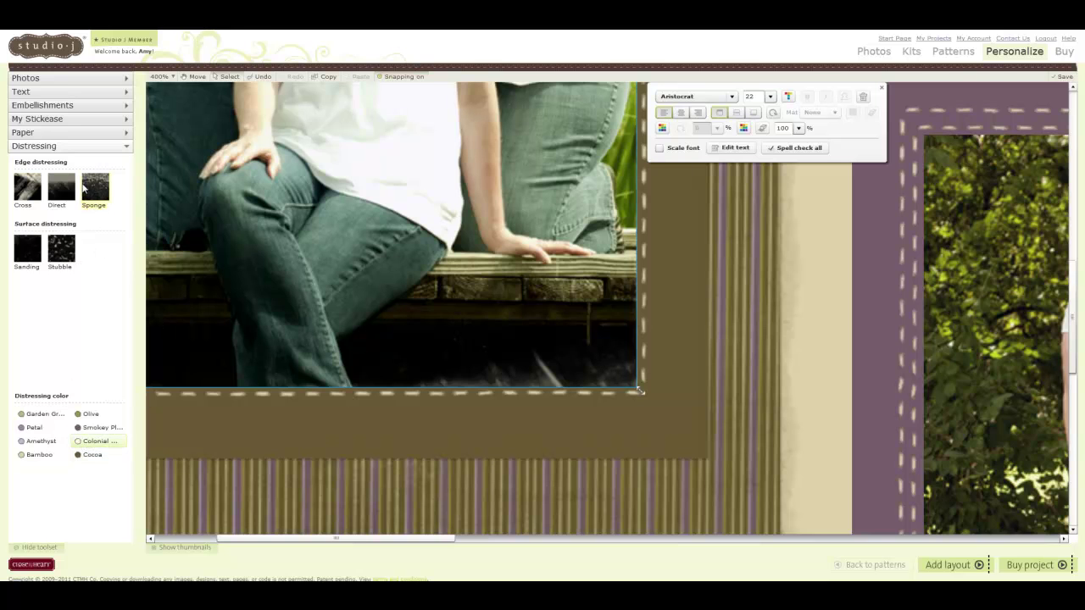
drag(93, 188, 498, 329)
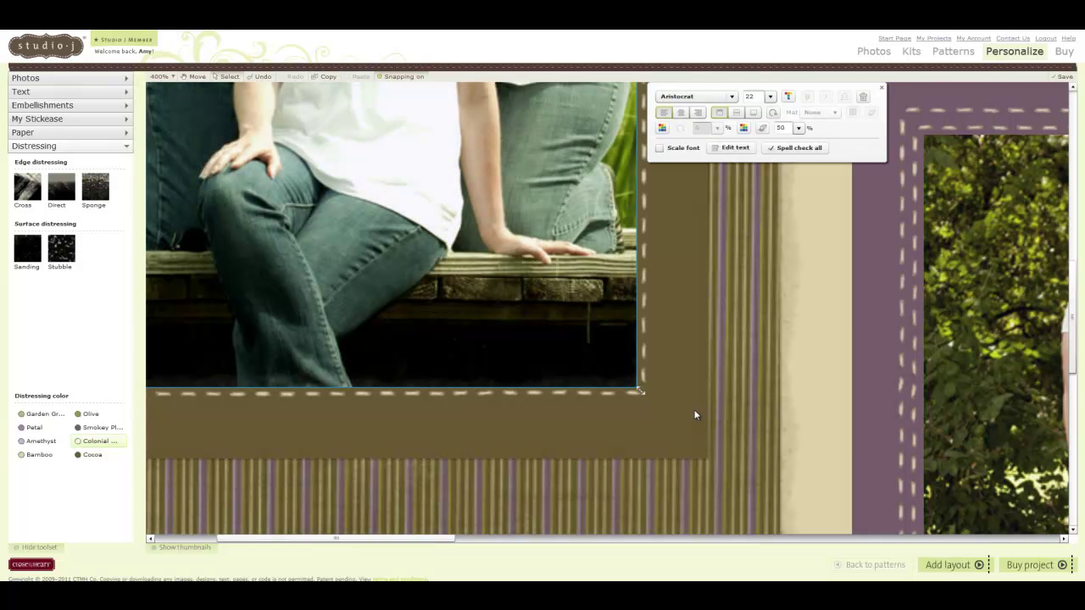
click(798, 128)
drag(810, 143, 803, 110)
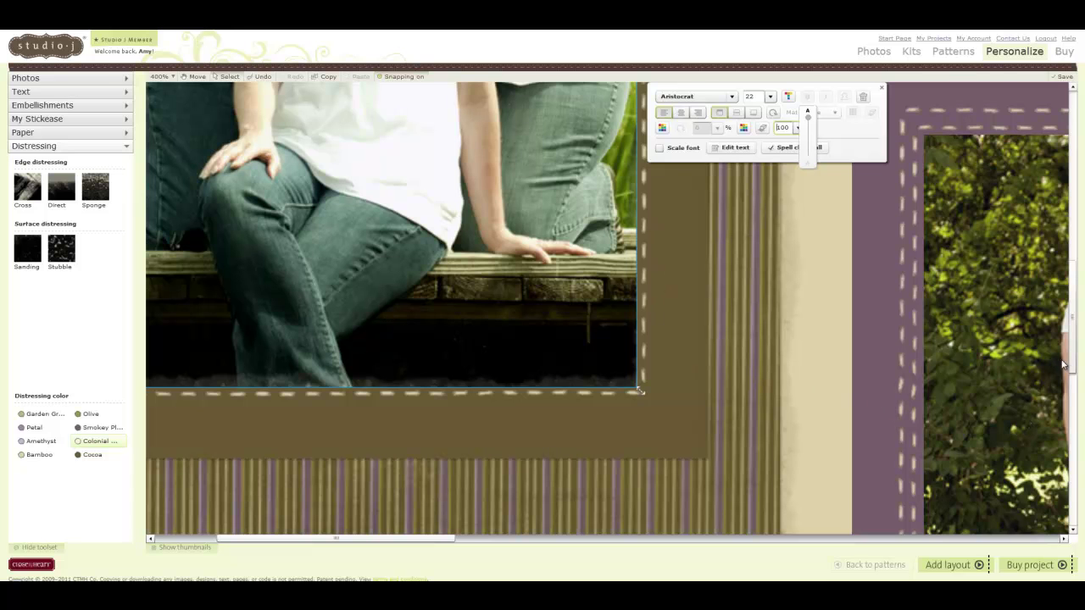
Apply Cross edge distressing in the Colonial color to the journaling area over the portrait and set its intensity to 100%
click(1068, 301)
click(1078, 197)
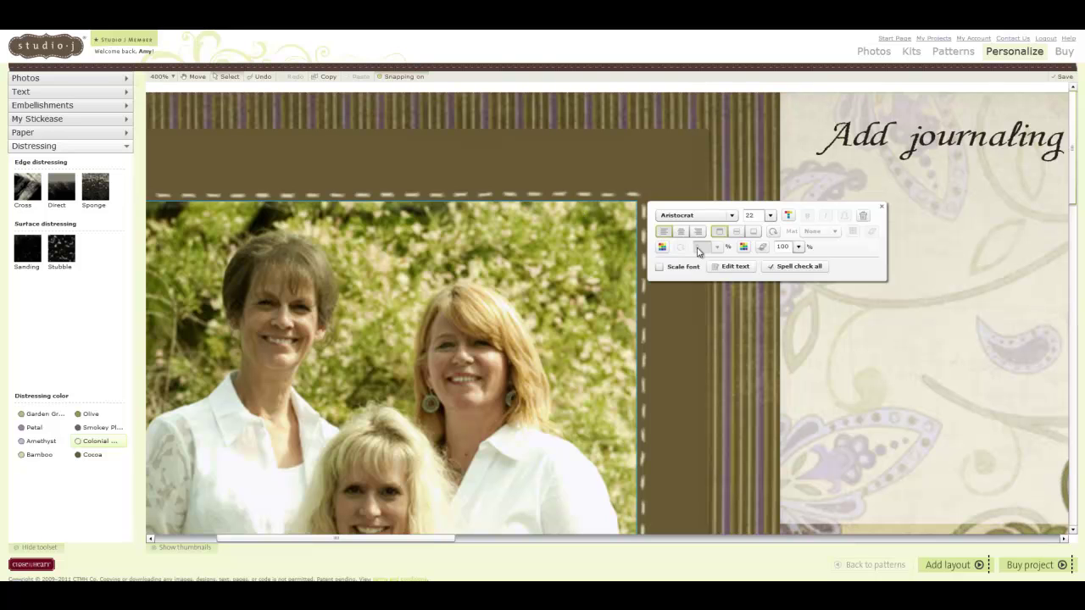
click(742, 246)
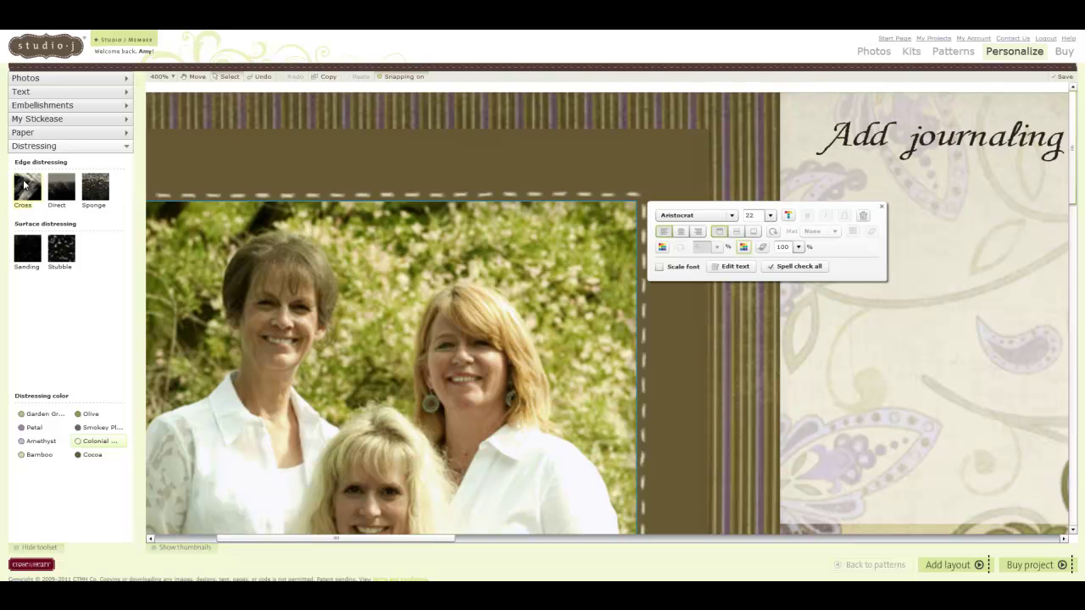
click(64, 193)
drag(63, 193, 421, 272)
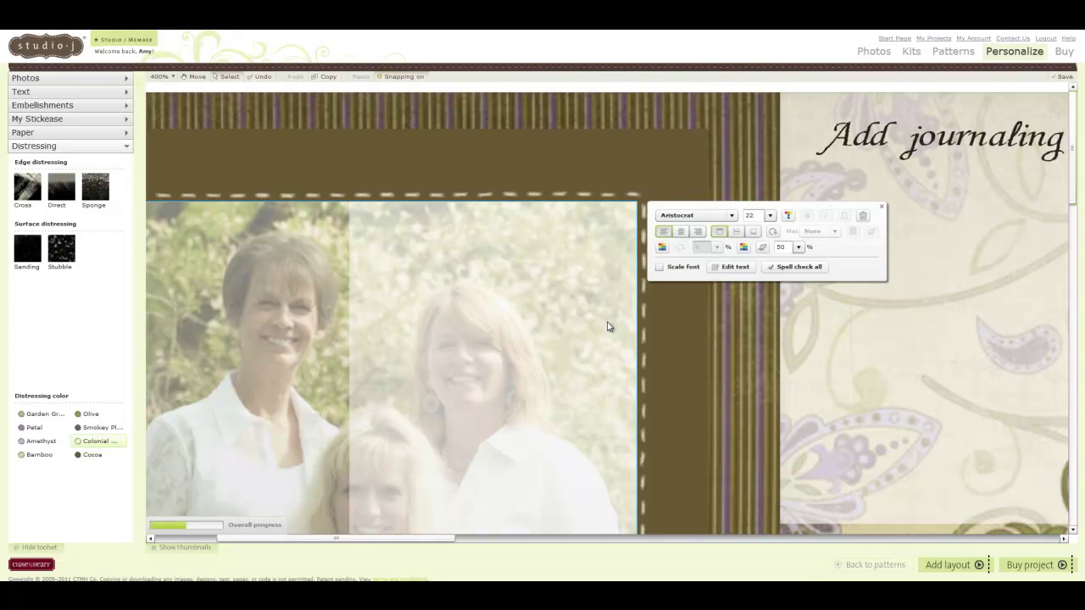
click(798, 247)
drag(807, 259, 808, 234)
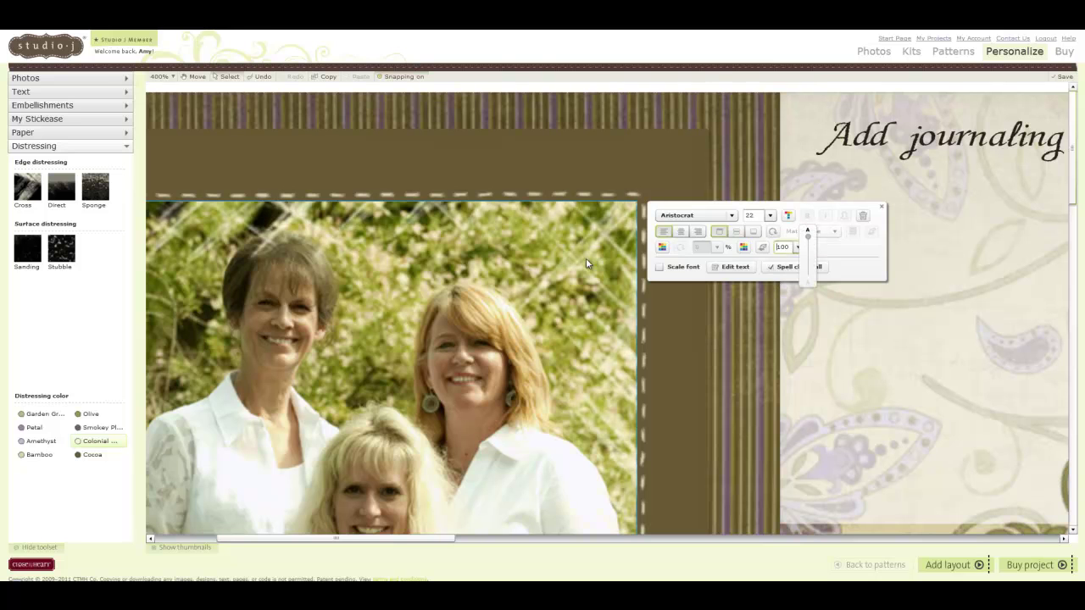
Recolor the journaling area's Cross distressing with a dark swatch from the complete palette and close the area's options
click(744, 246)
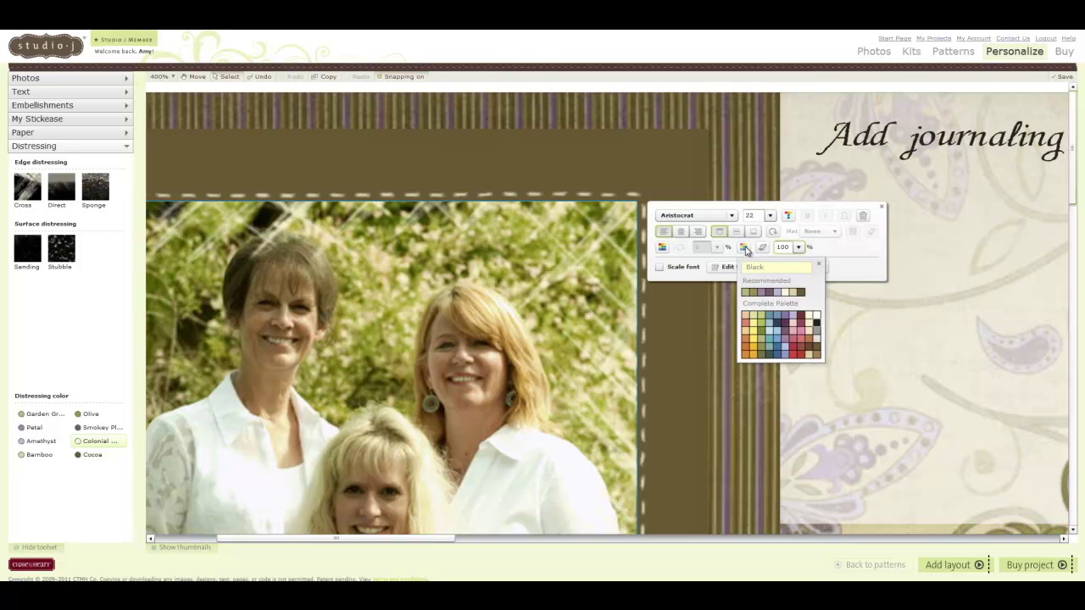
click(816, 324)
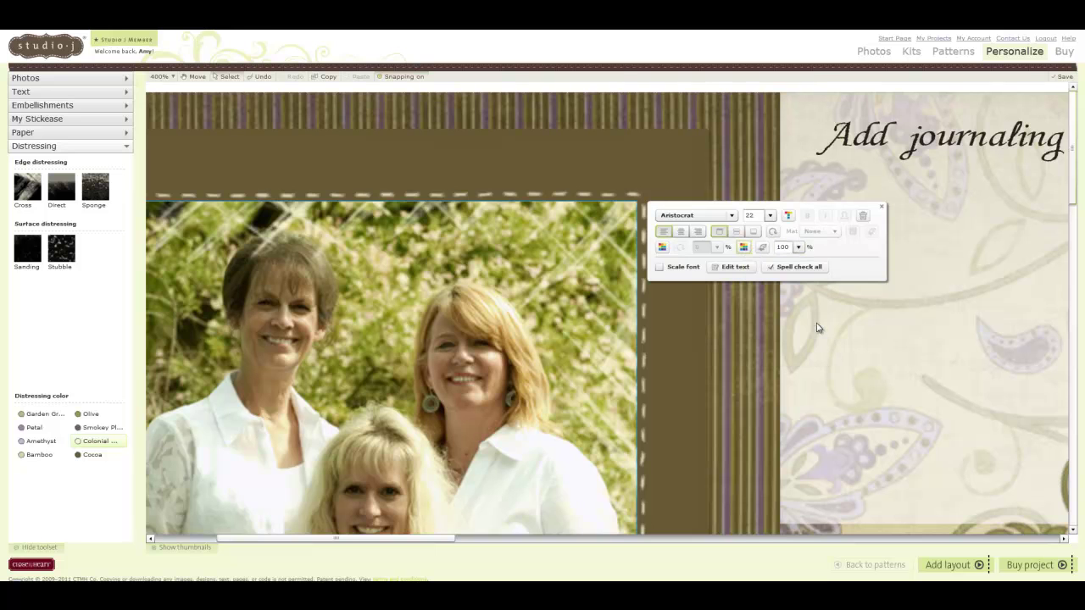
click(744, 248)
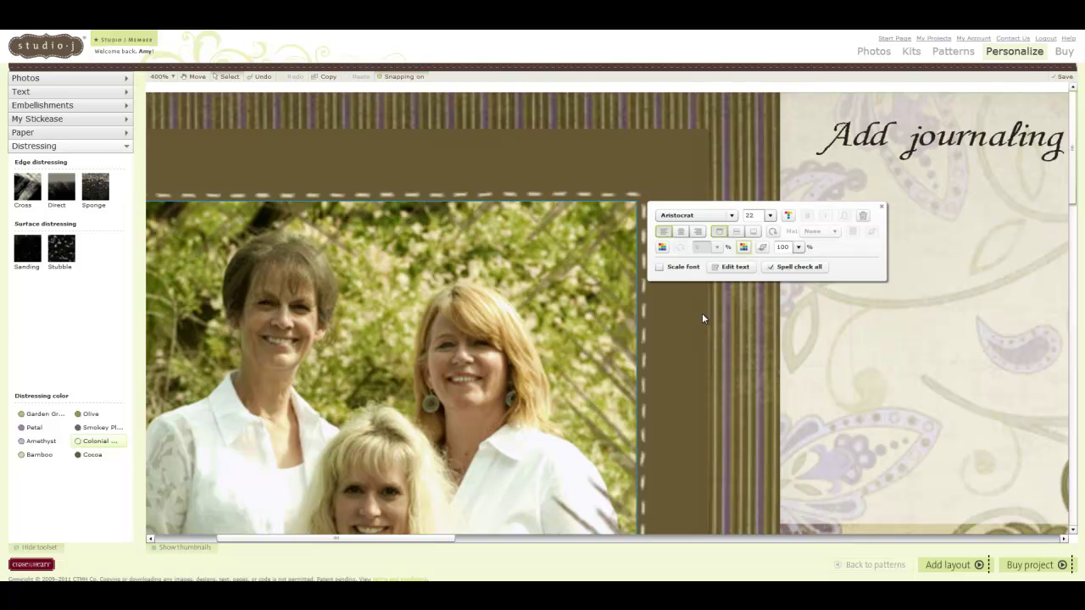
click(744, 247)
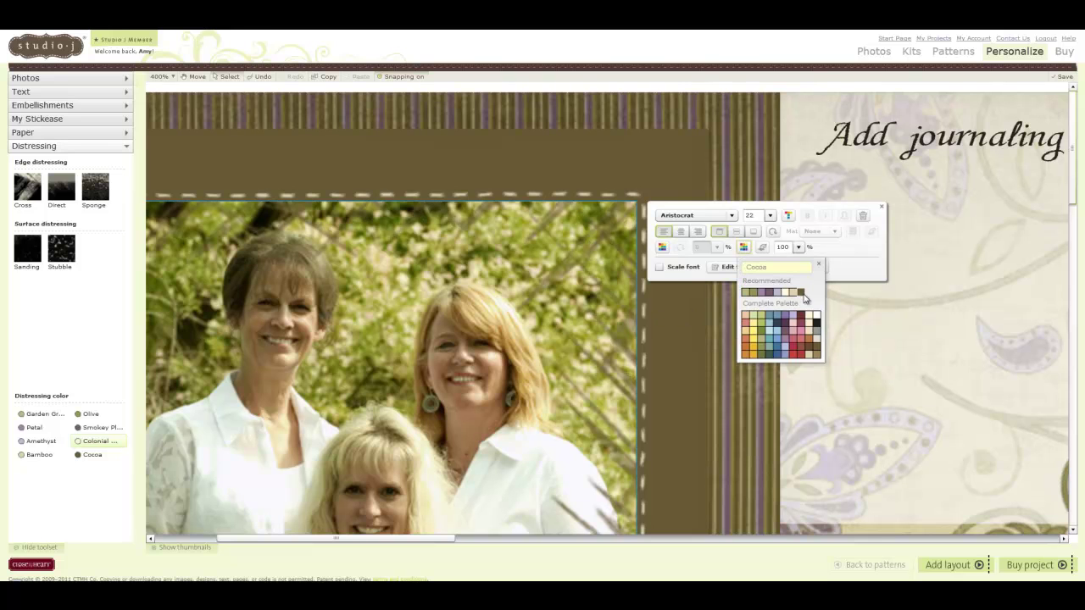
click(811, 319)
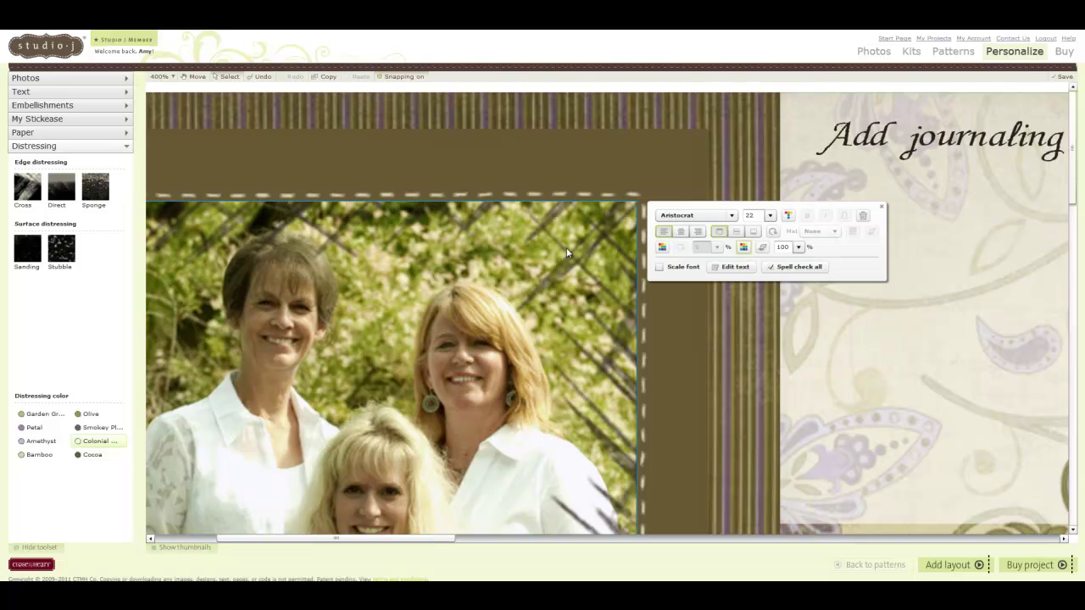
click(881, 207)
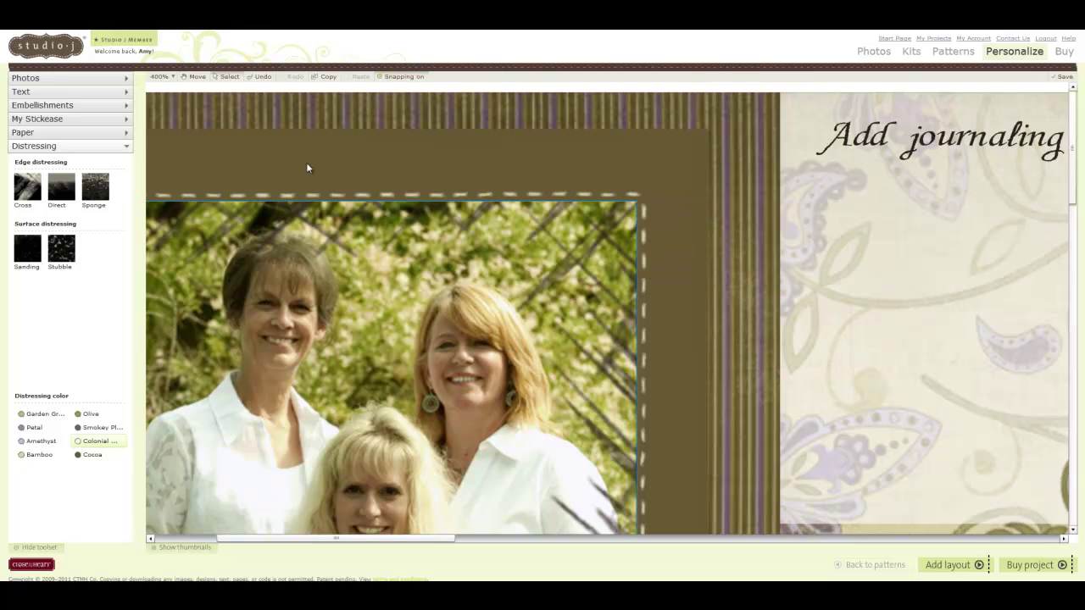
Zoom out to 263% and examine the distressed edges over the whole portrait
click(174, 80)
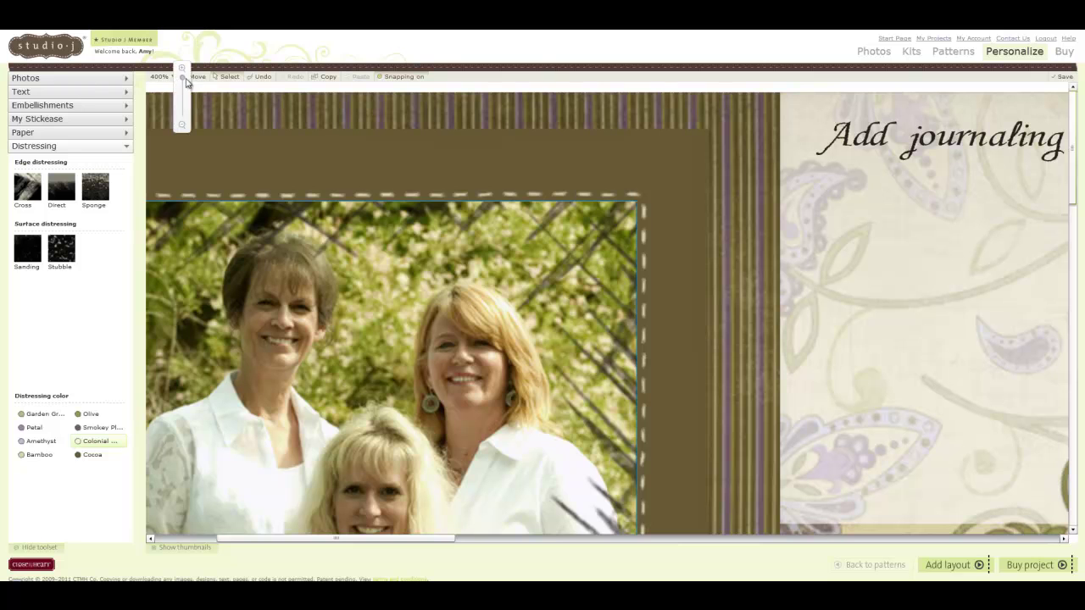
drag(182, 79, 182, 100)
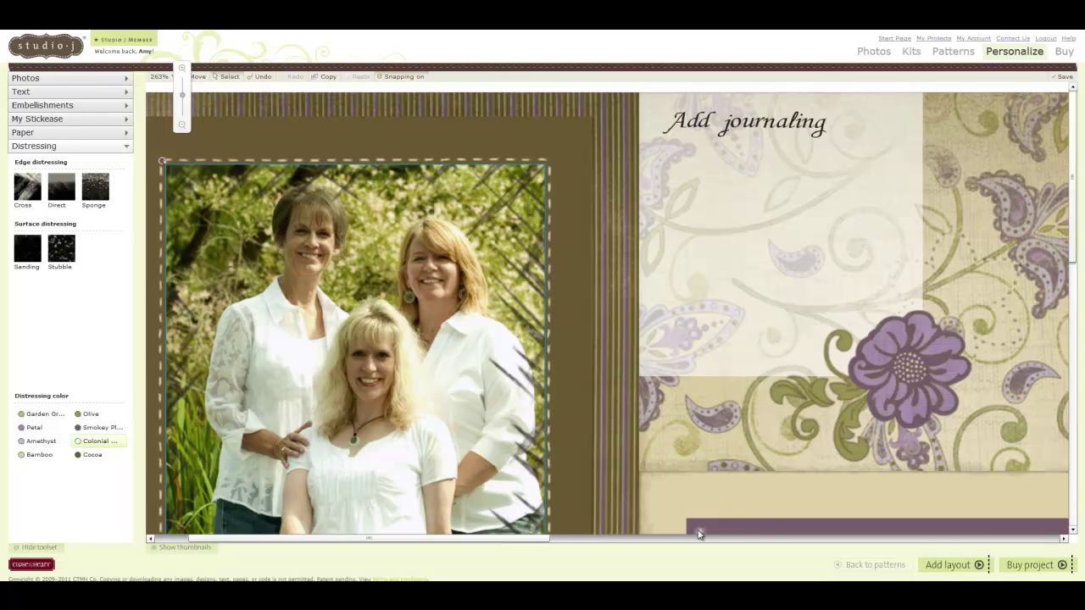
click(703, 532)
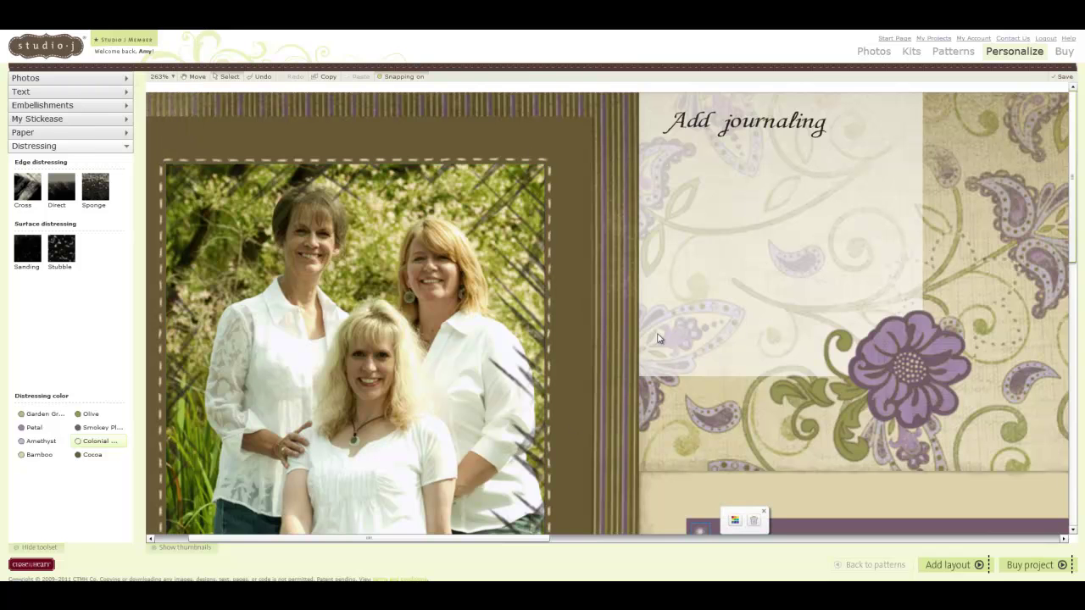
scroll(594, 344, down, 3)
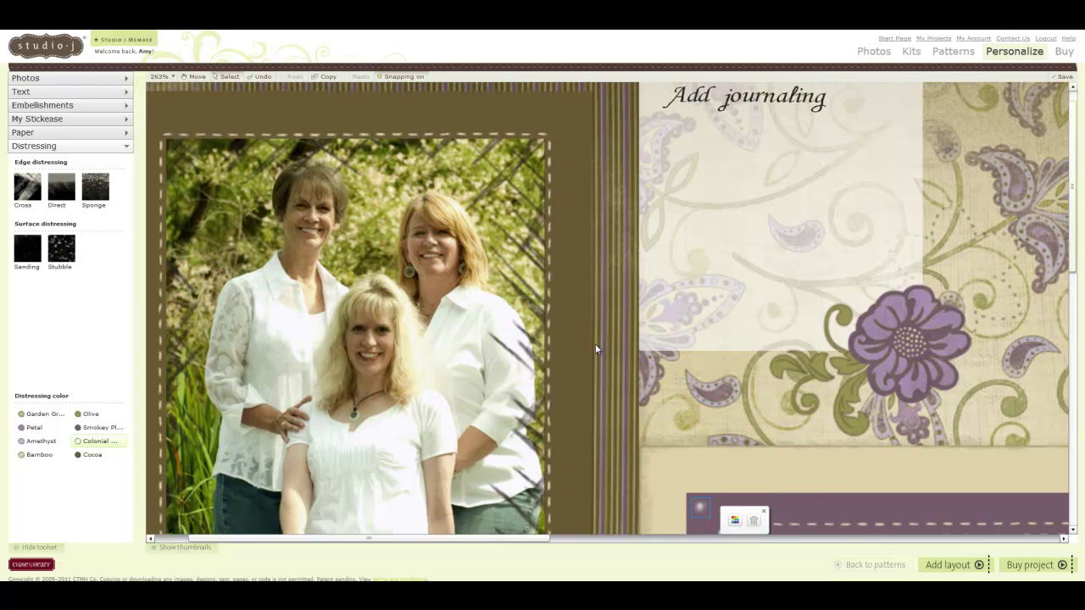
scroll(596, 348, down, 1)
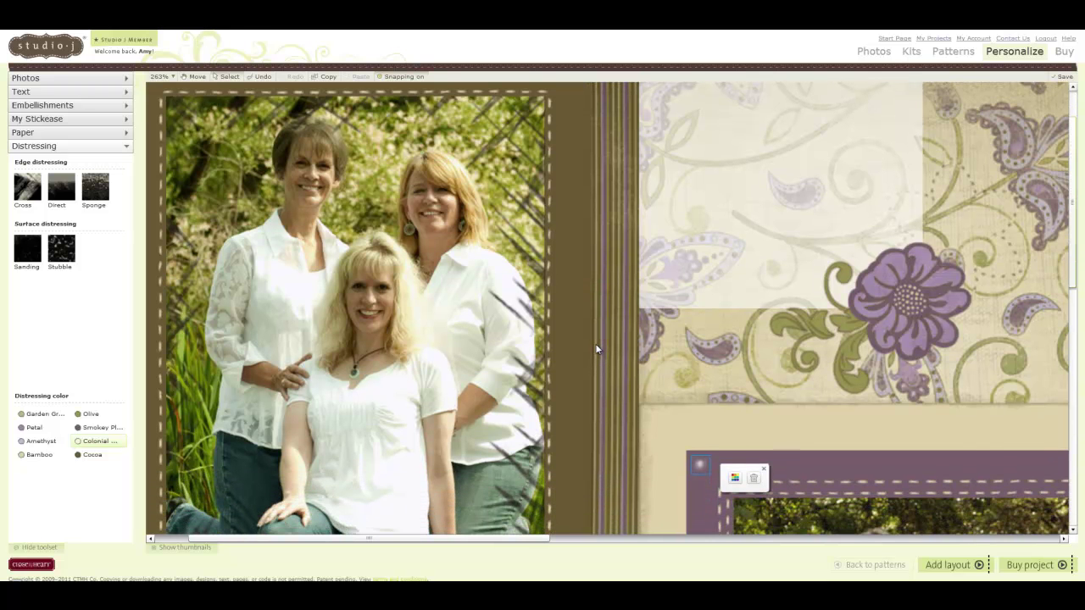
Open the University of Virginia Walking Tour layout and select the transparent journaling area covering its title banner
click(174, 549)
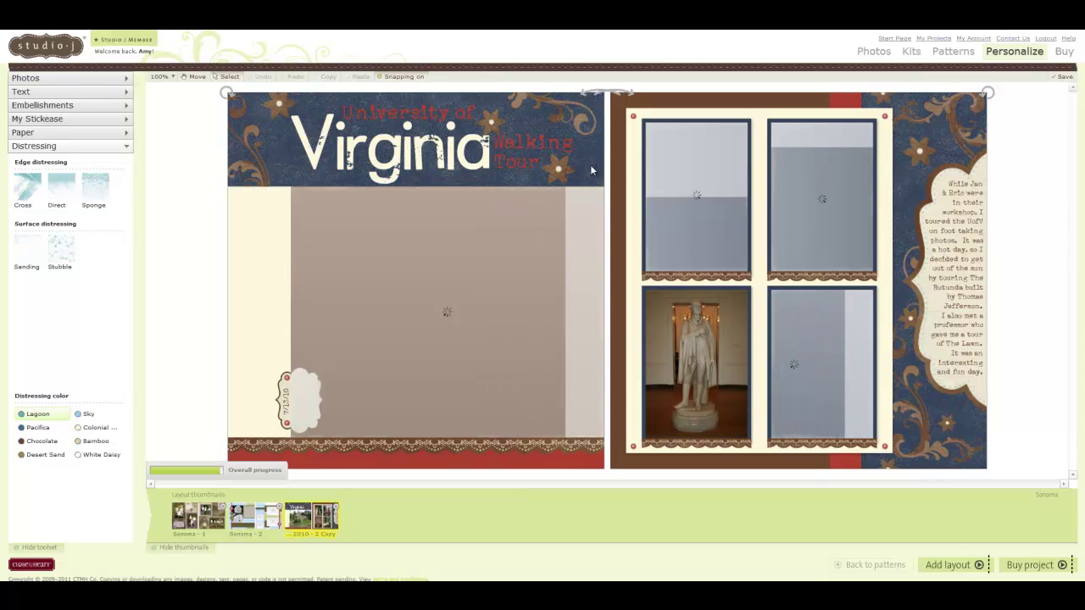
click(244, 91)
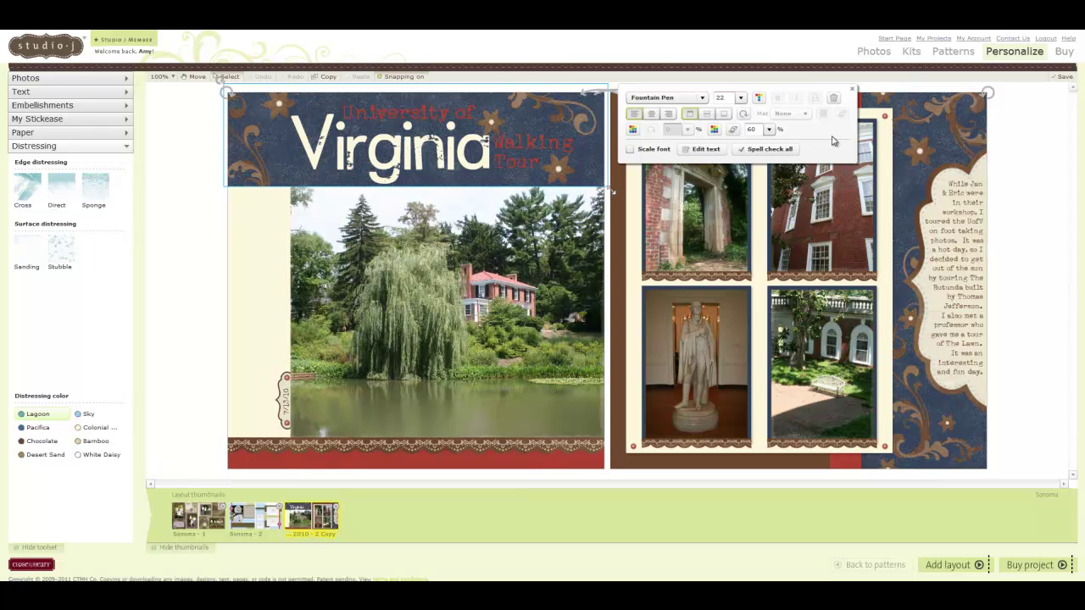
click(185, 548)
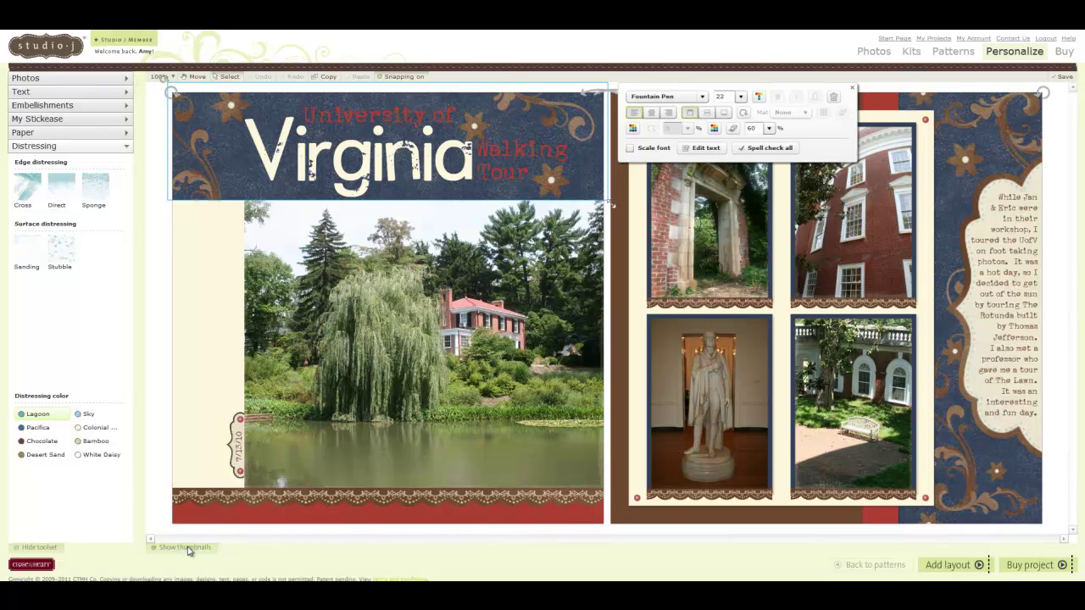
Try the distressing intensity of the title banner's journaling area at 100%, set it back to 60%, and close its options
click(172, 76)
drag(182, 85, 183, 65)
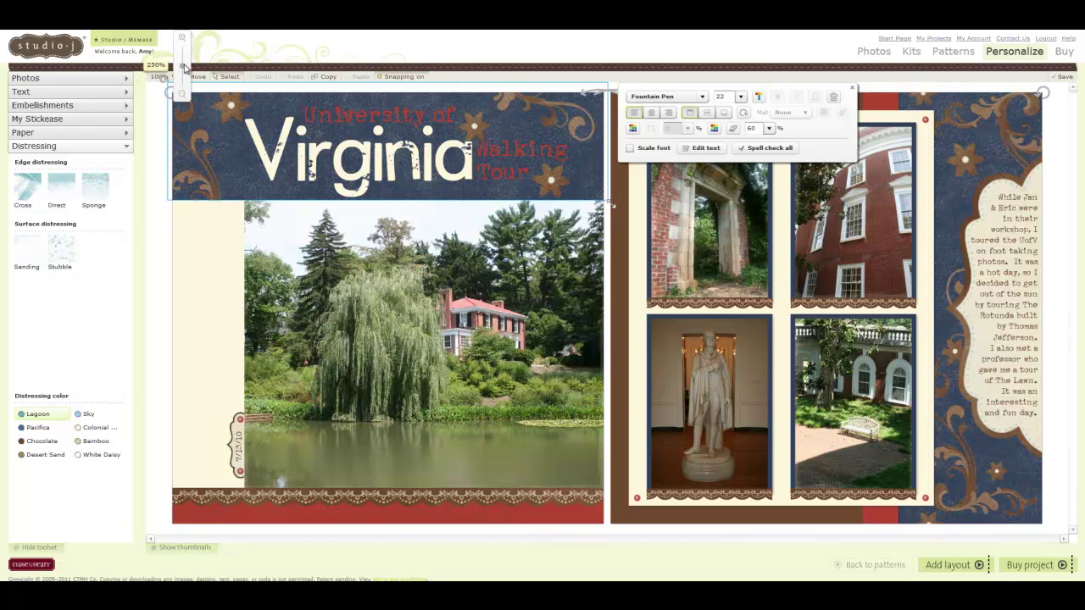
drag(1076, 300, 1081, 248)
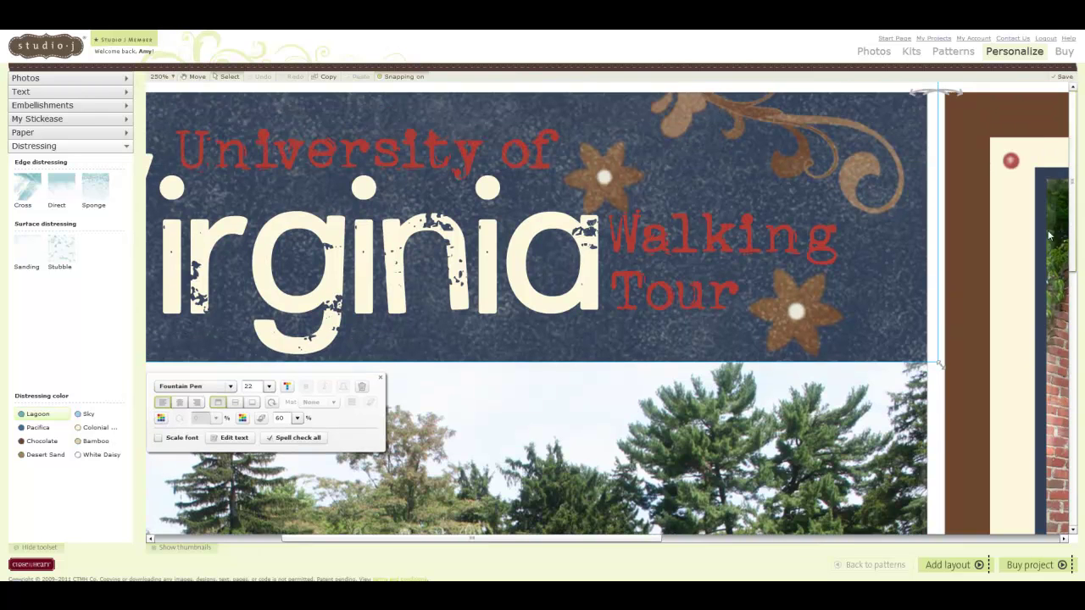
click(297, 417)
drag(307, 430, 306, 403)
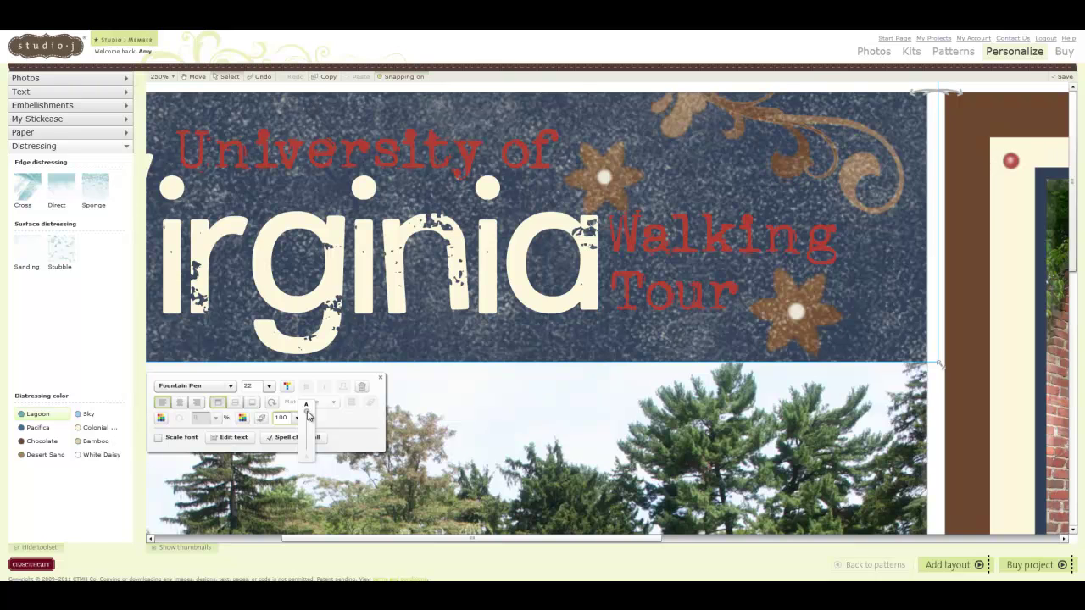
mouse_move(307, 413)
mouse_down()
mouse_move(309, 471)
mouse_move(301, 395)
mouse_move(307, 427)
mouse_up()
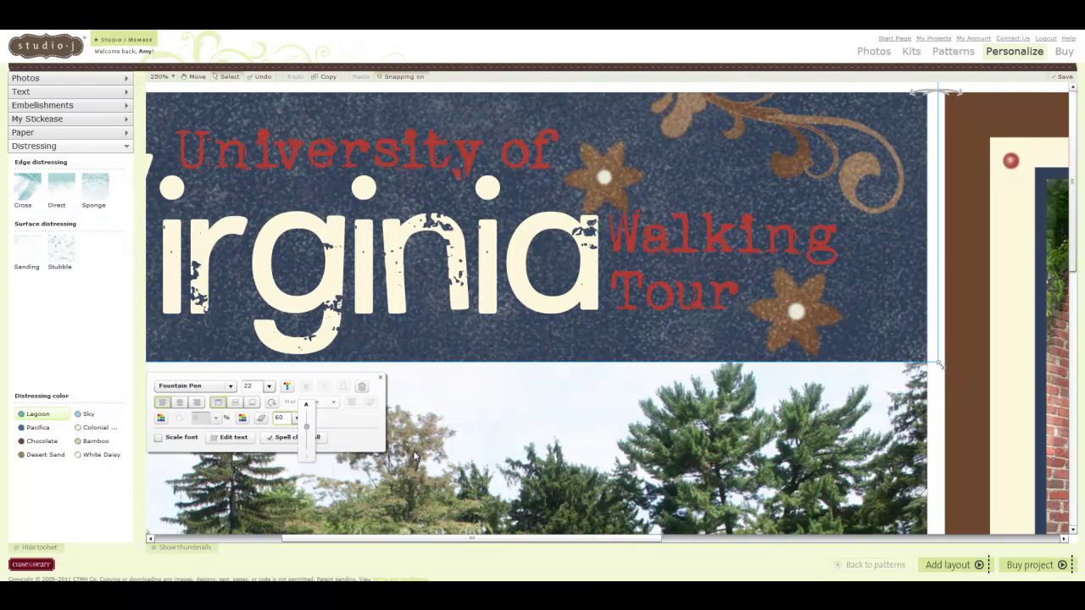
click(382, 378)
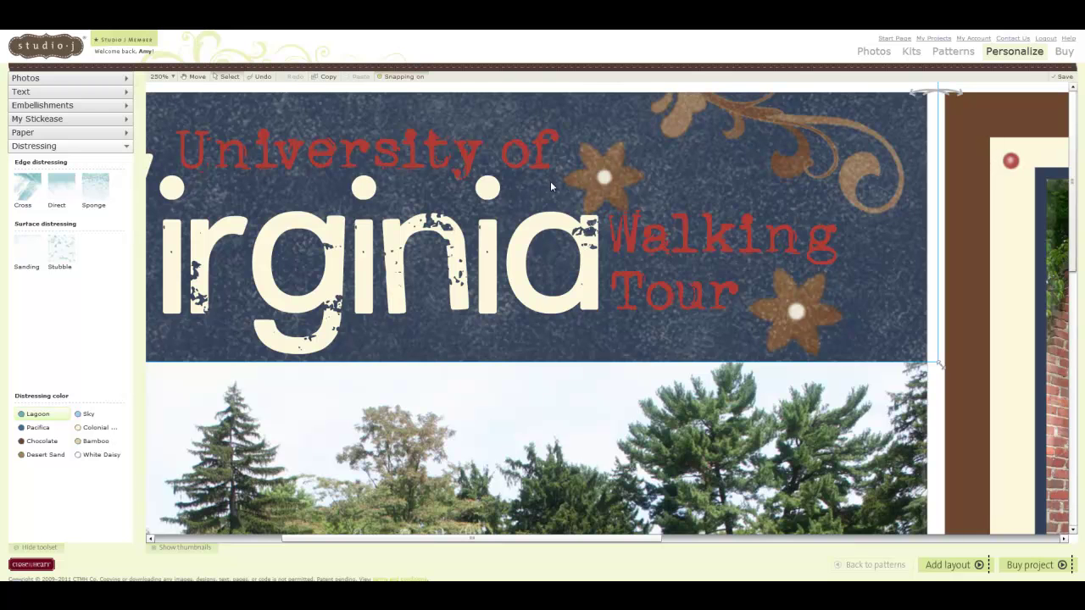
Examine the matted stone archway photo on the layout's facing page
drag(520, 541, 776, 544)
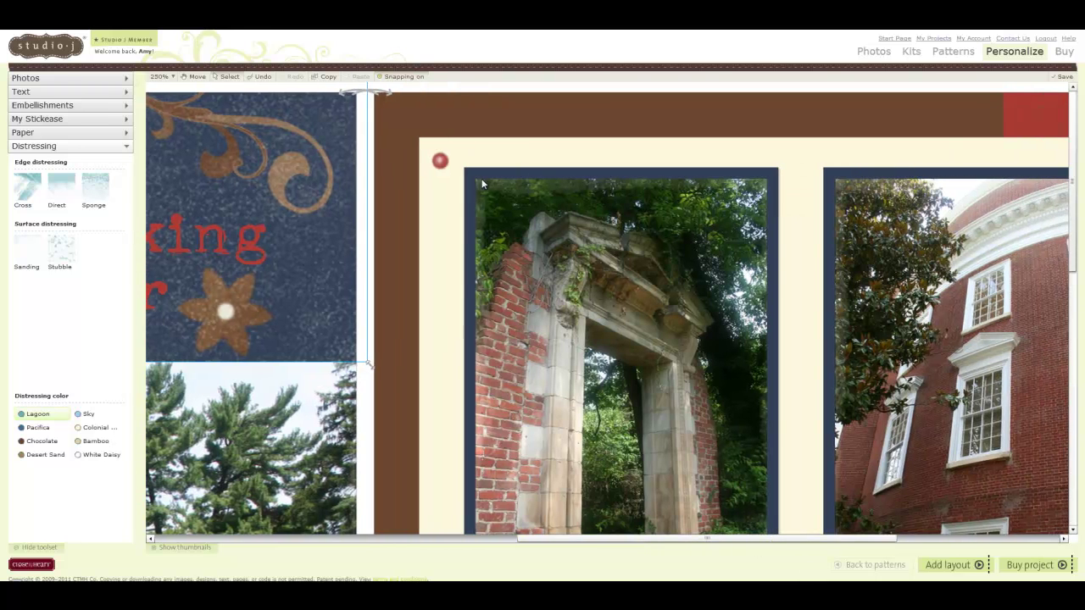